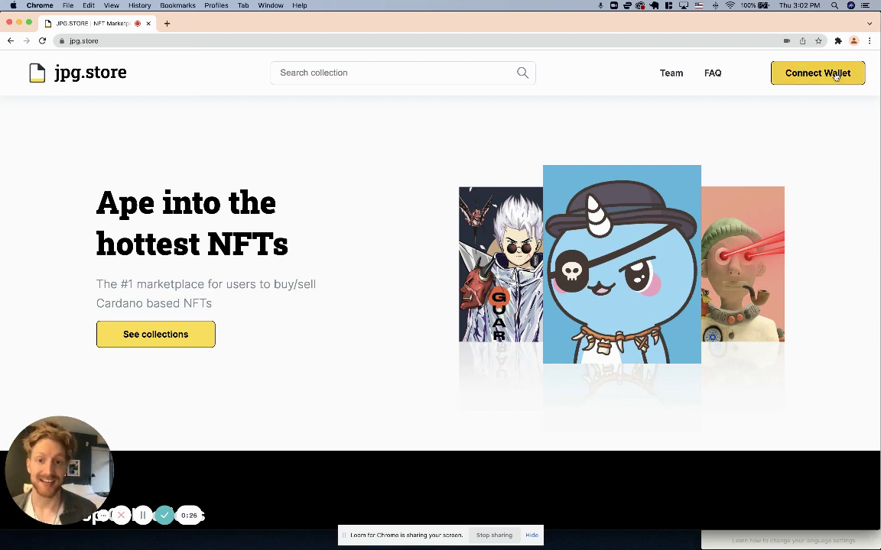
Start connecting a wallet from jpg.store's Connect Wallet button.
{"action": "left_click", "coordinate": [822, 76]}
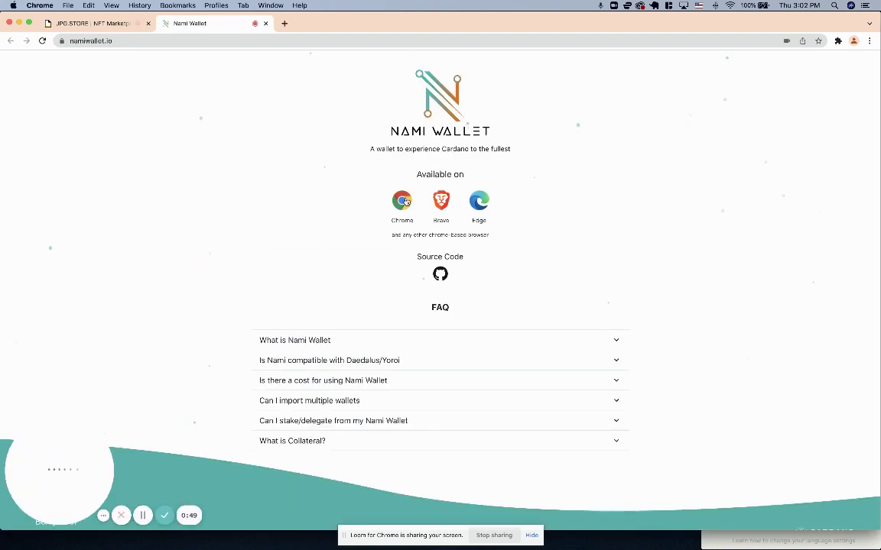
Add the Nami Wallet extension to Chrome from its Web Store page and view the extensions list.
{"action": "left_click", "coordinate": [402, 200]}
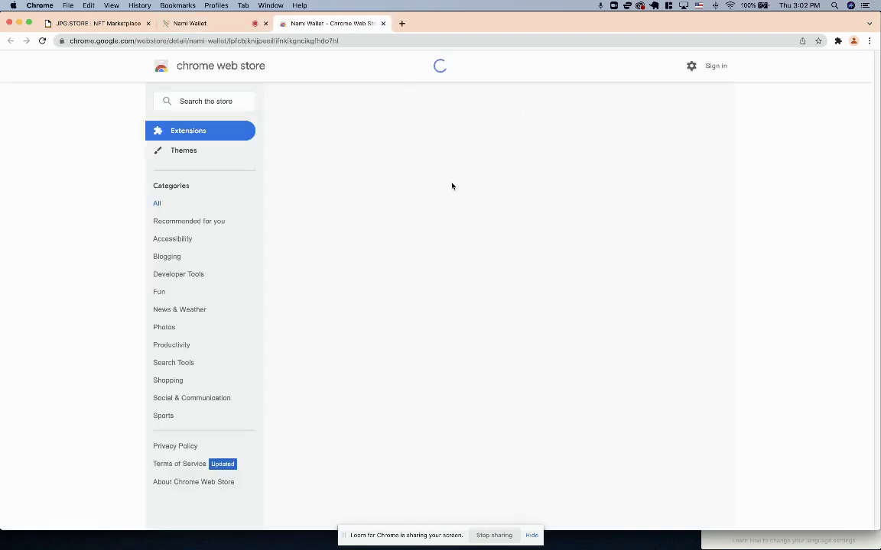
{"action": "left_click", "coordinate": [624, 135]}
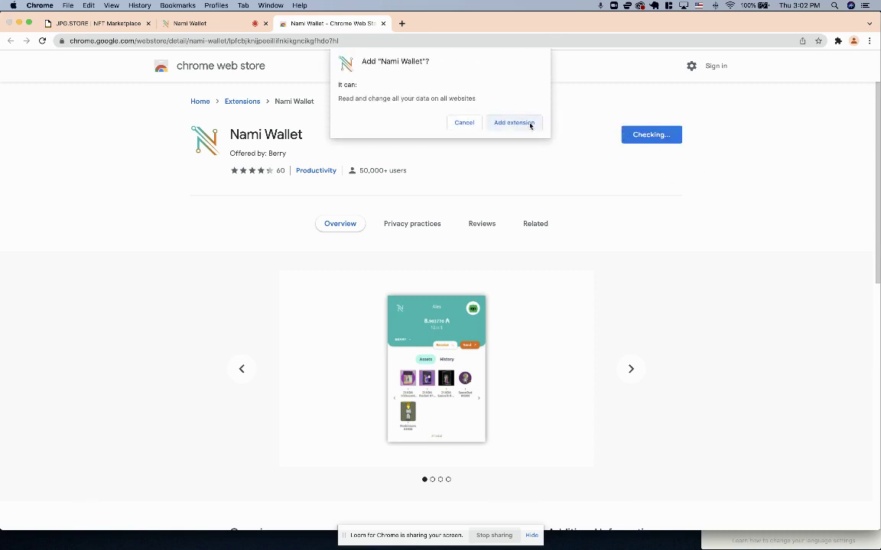
{"action": "left_click", "coordinate": [530, 124]}
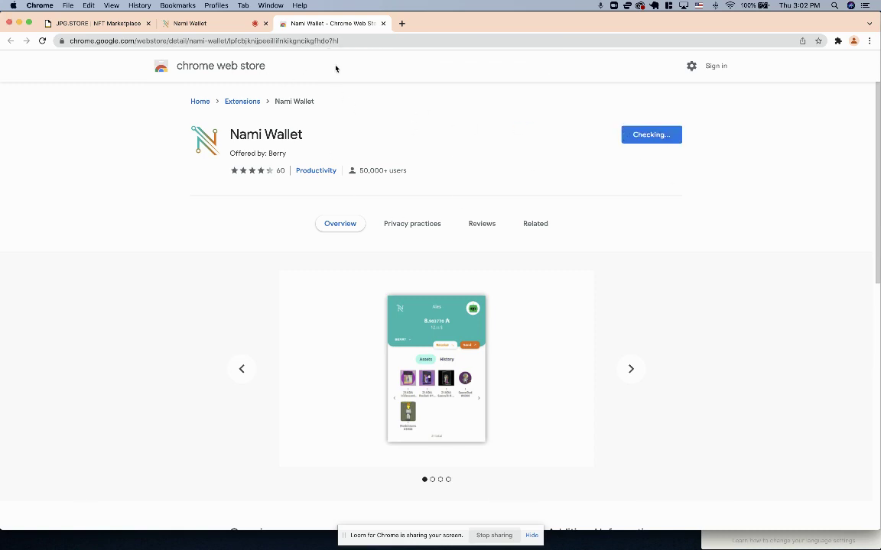
{"action": "left_click", "coordinate": [222, 23]}
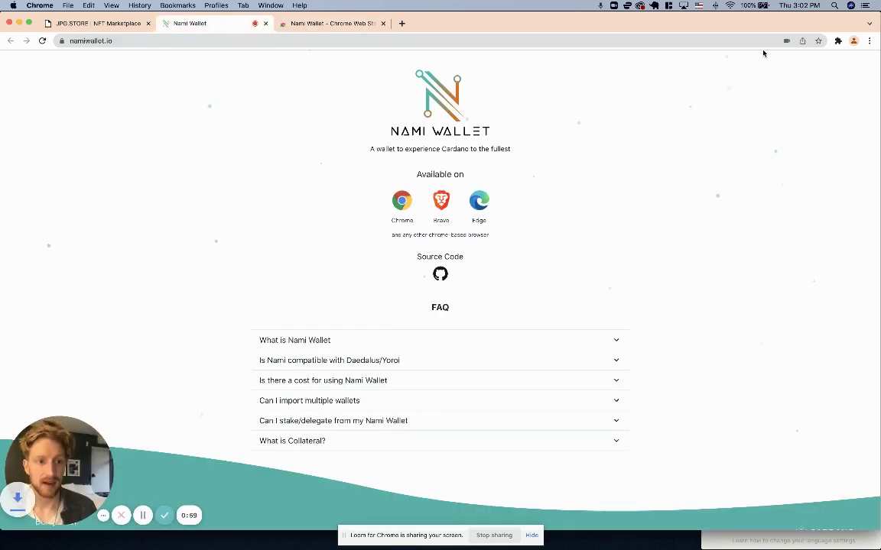
{"action": "left_click", "coordinate": [838, 42]}
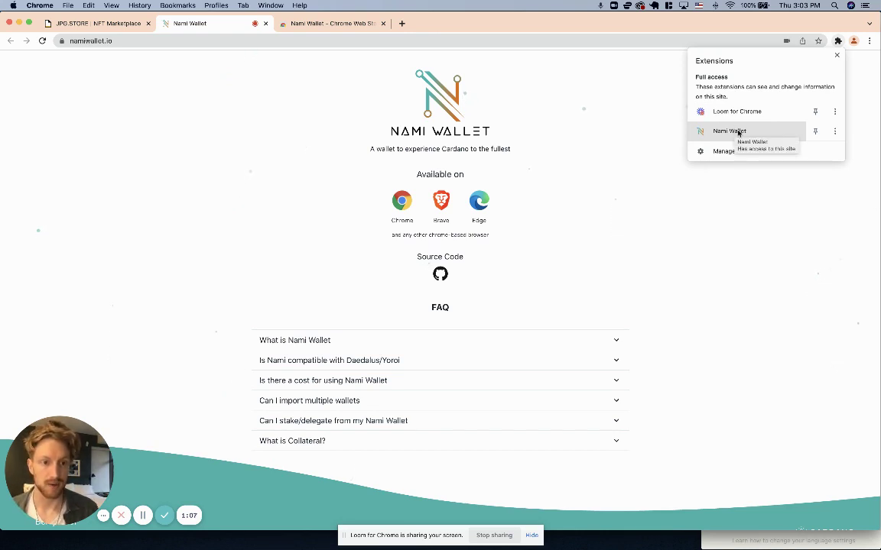
In the Nami extension, choose New Wallet, accept the terms of use and continue to the seed phrase.
{"action": "left_click", "coordinate": [737, 132]}
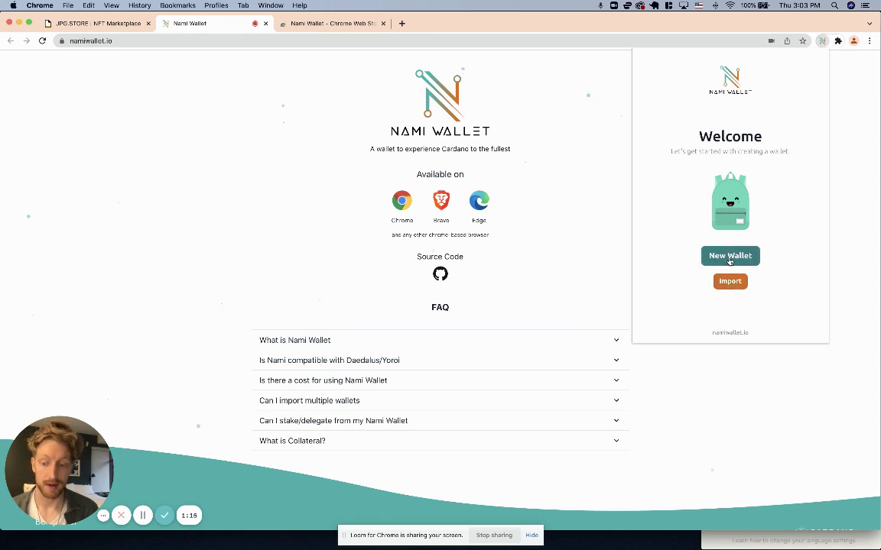
{"action": "left_click", "coordinate": [730, 258]}
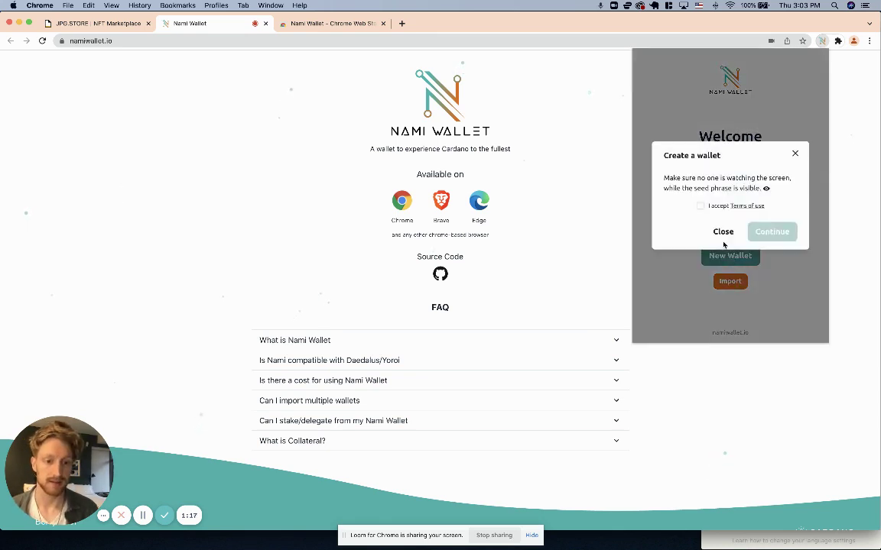
{"action": "left_click", "coordinate": [700, 206]}
{"action": "left_click", "coordinate": [782, 233]}
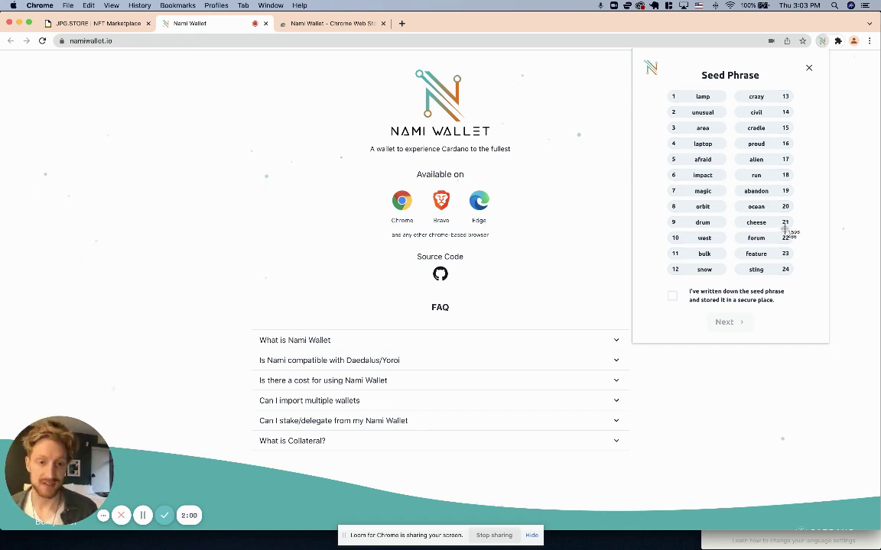
Screenshot the seed phrase for reference, confirm it's written down and proceed to verification.
{"action": "left_click_drag", "start_coordinate": [628, 47], "coordinate": [840, 360]}
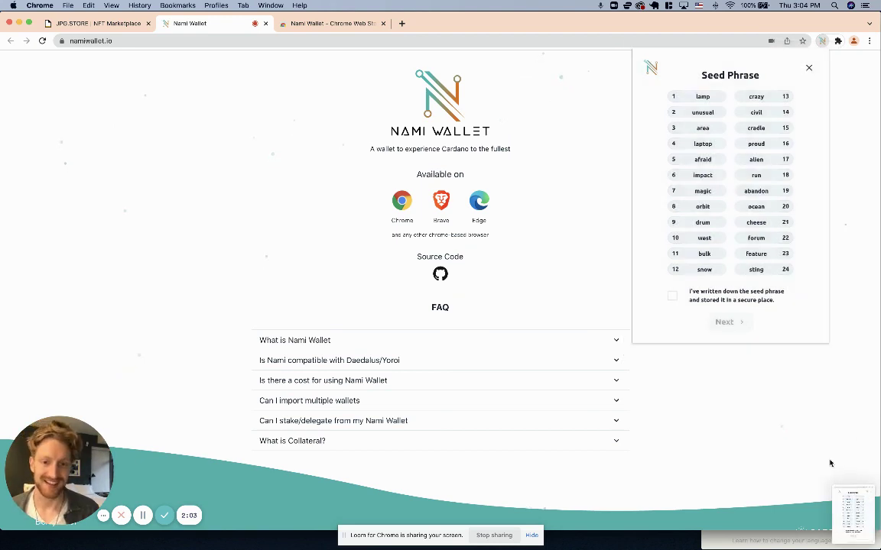
{"action": "left_click", "coordinate": [848, 500]}
{"action": "left_click_drag", "start_coordinate": [511, 132], "coordinate": [334, 61]}
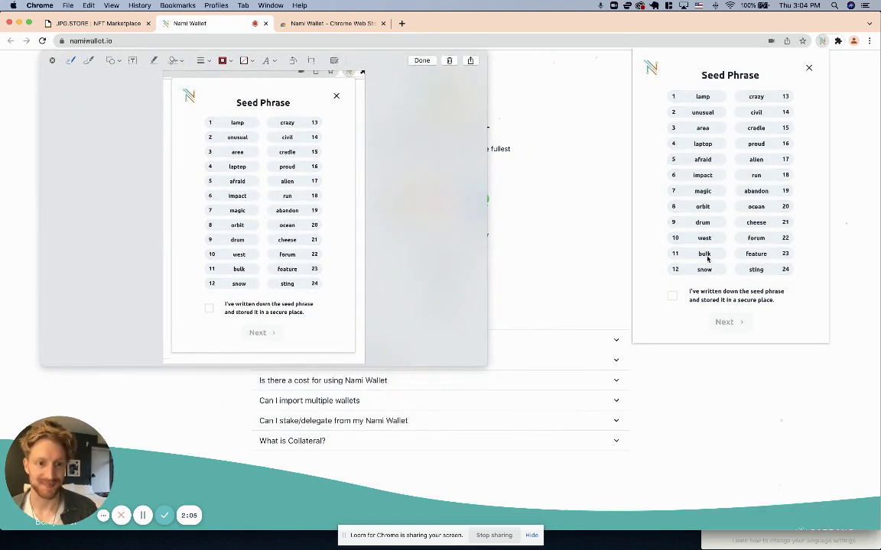
{"action": "left_click", "coordinate": [672, 297]}
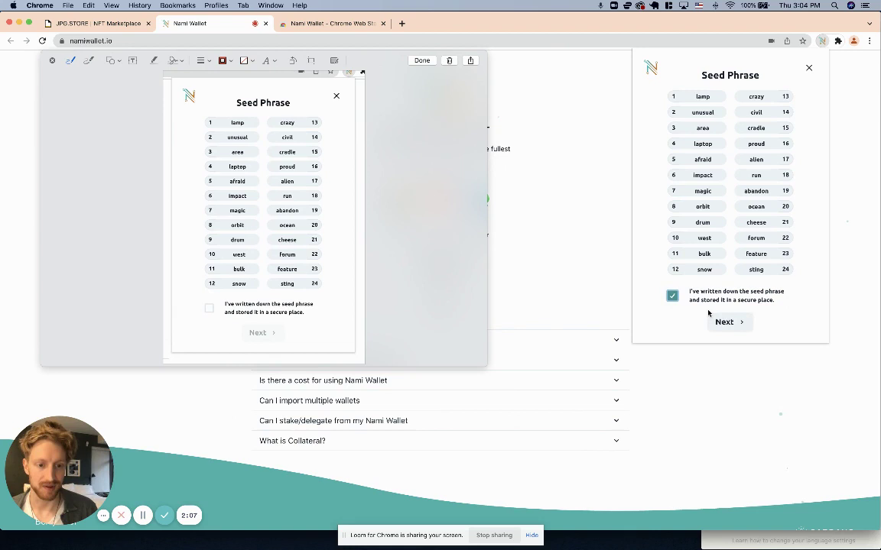
{"action": "left_click", "coordinate": [724, 322]}
Re-enter the recovery words one by one into the Verify fields.
{"action": "left_click", "coordinate": [706, 108]}
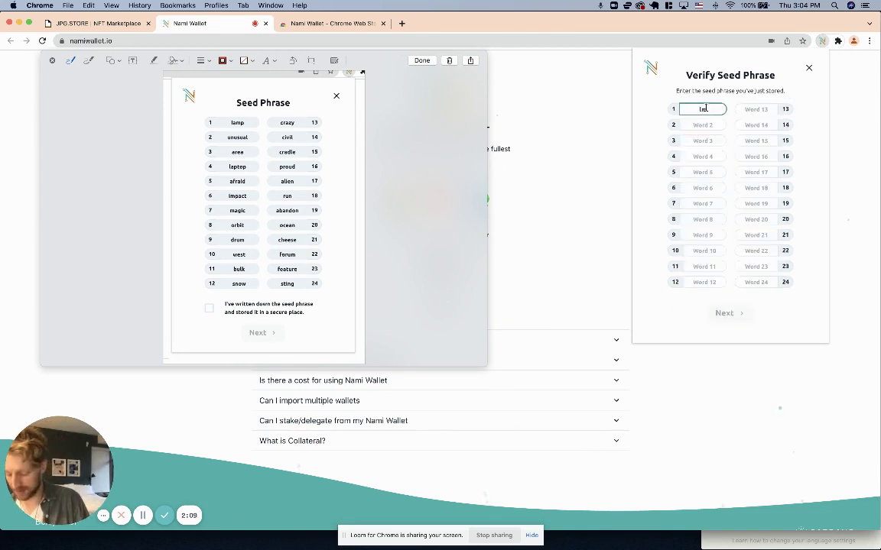
{"action": "key", "text": "Tab"}
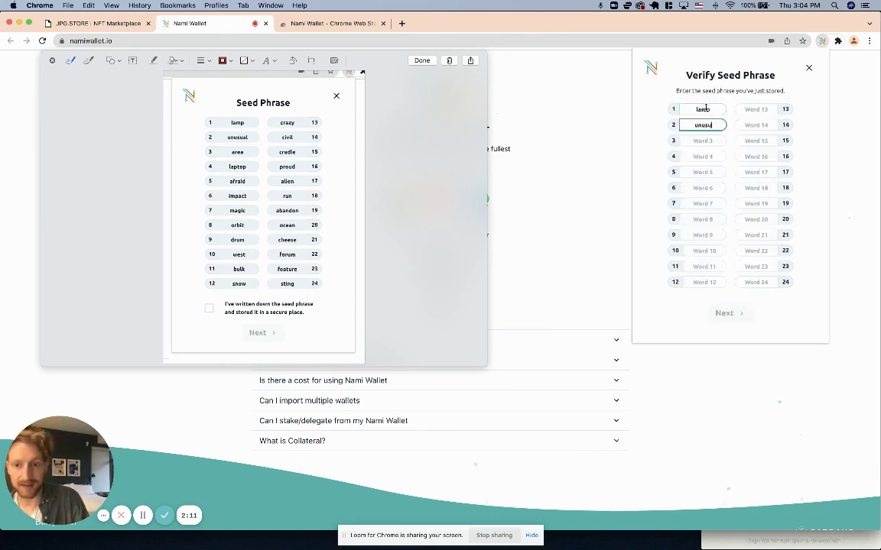
{"action": "key", "text": "Tab"}
{"action": "key", "text": "Tab"}
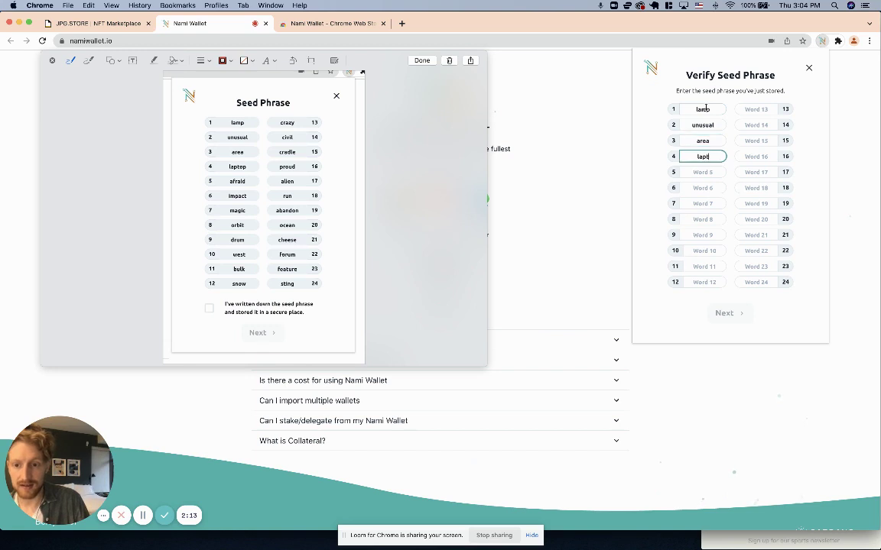
{"action": "key", "text": "Tab"}
{"action": "key", "text": "Tab"}
{"action": "key", "text": "Tab"}
{"action": "key", "text": "Tab"}
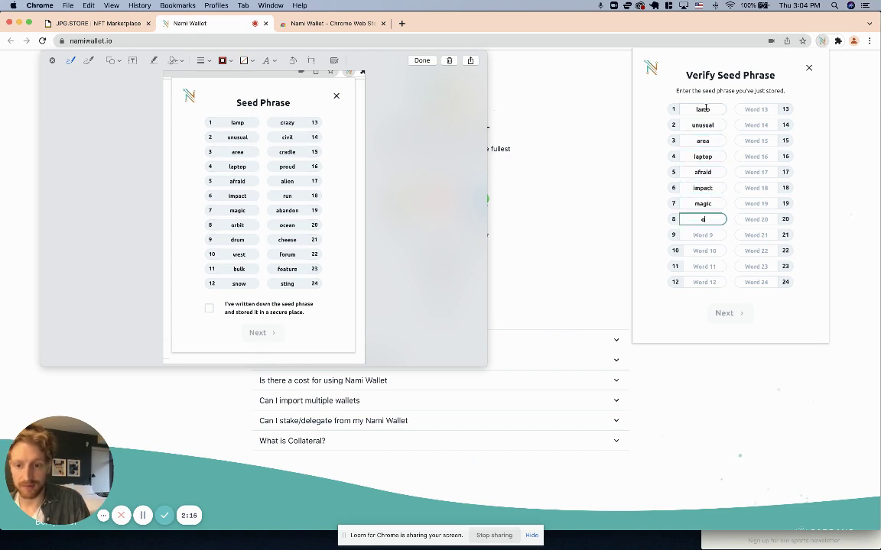
{"action": "key", "text": "Tab"}
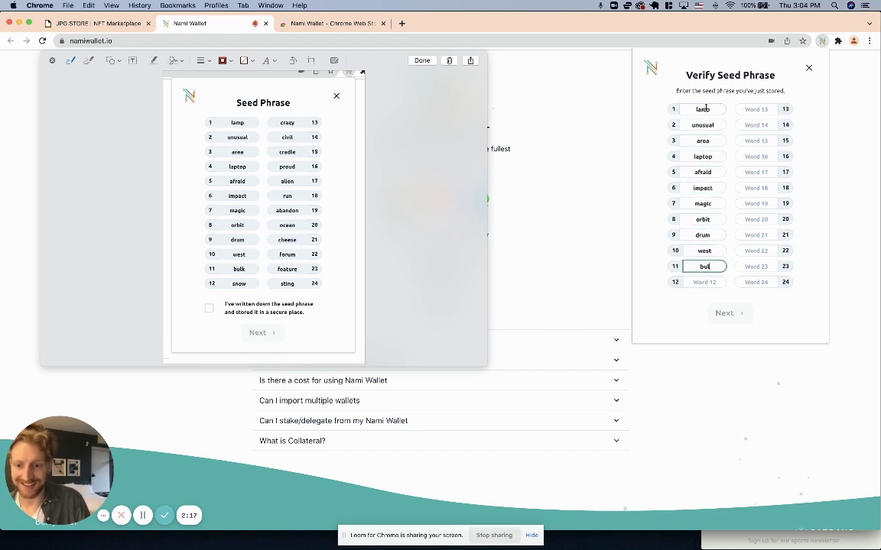
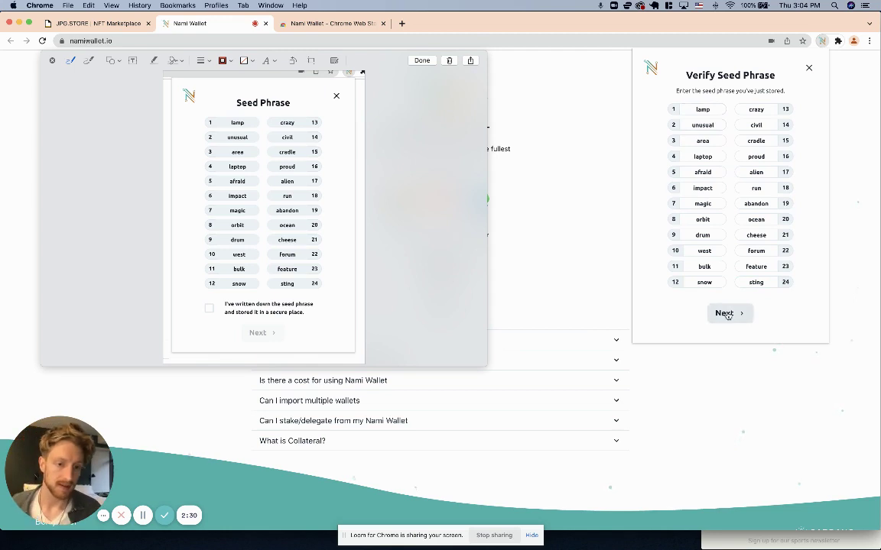
Submit the verified seed phrase and enter a name for the new account.
{"action": "left_click", "coordinate": [725, 313]}
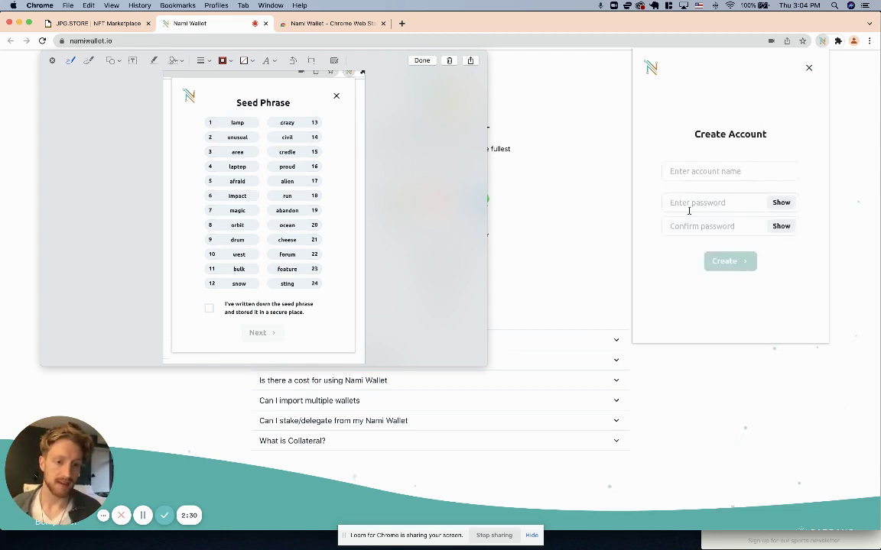
{"action": "left_click", "coordinate": [698, 174]}
{"action": "type", "text": "Blak"}
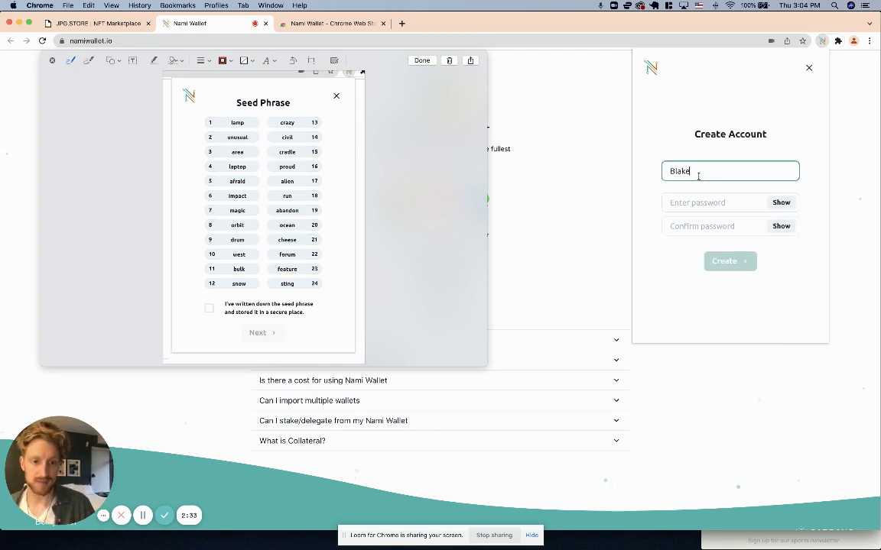
{"action": "type", "text": "e"}
Set and confirm the wallet password, then create the account.
{"action": "left_click", "coordinate": [691, 203]}
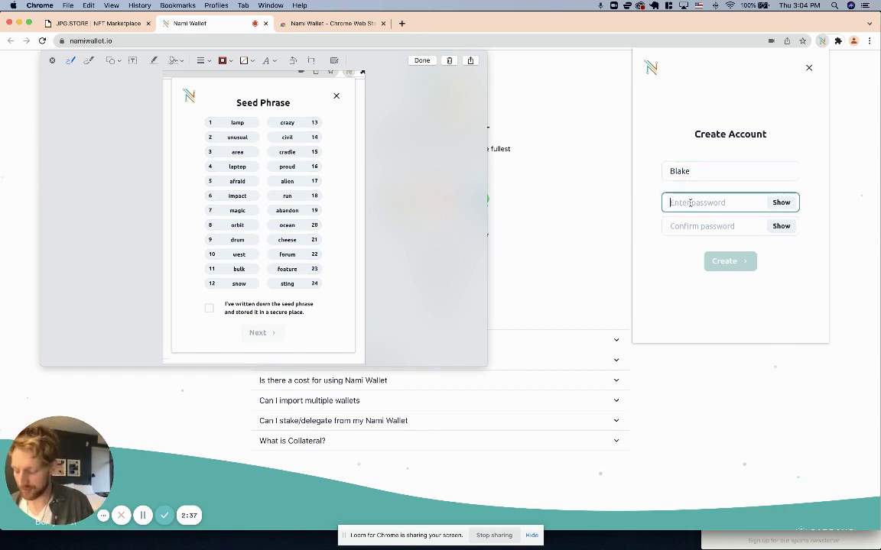
{"action": "type", "text": "*********"}
{"action": "left_click", "coordinate": [722, 229]}
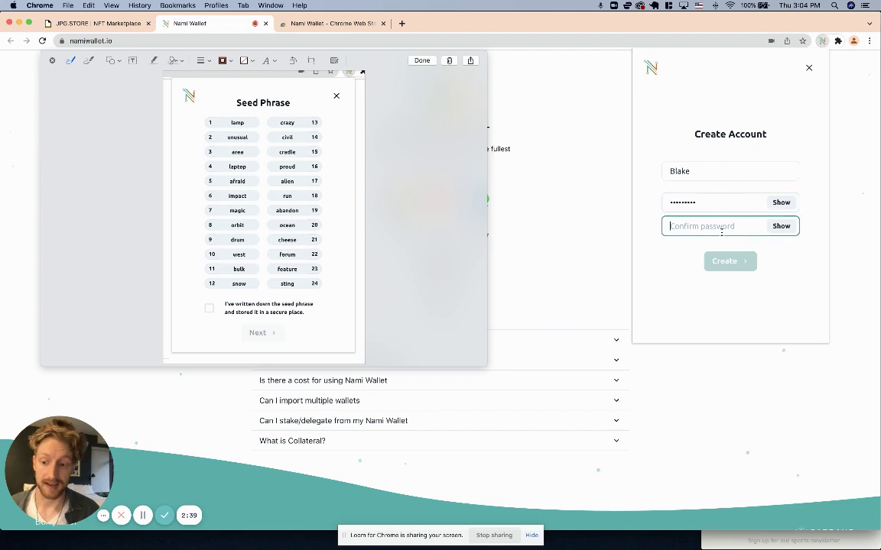
{"action": "type", "text": "*********"}
{"action": "left_click", "coordinate": [778, 271]}
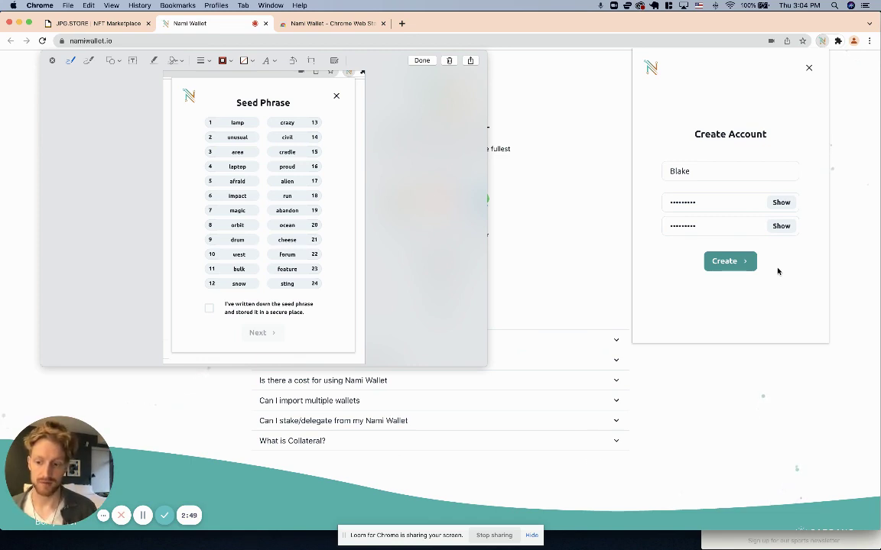
{"action": "left_click", "coordinate": [739, 264]}
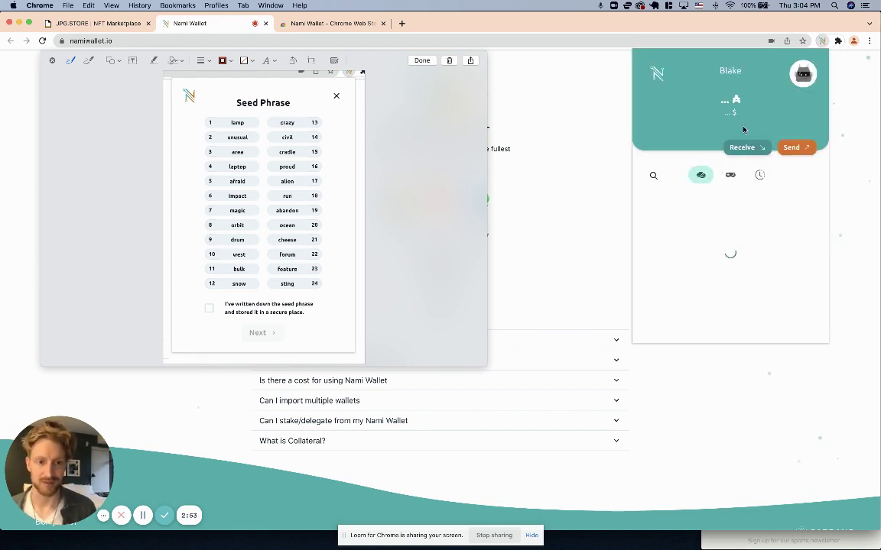
Dismiss the screenshot preview and show Nami's receive address with its QR code.
{"action": "left_click", "coordinate": [52, 61]}
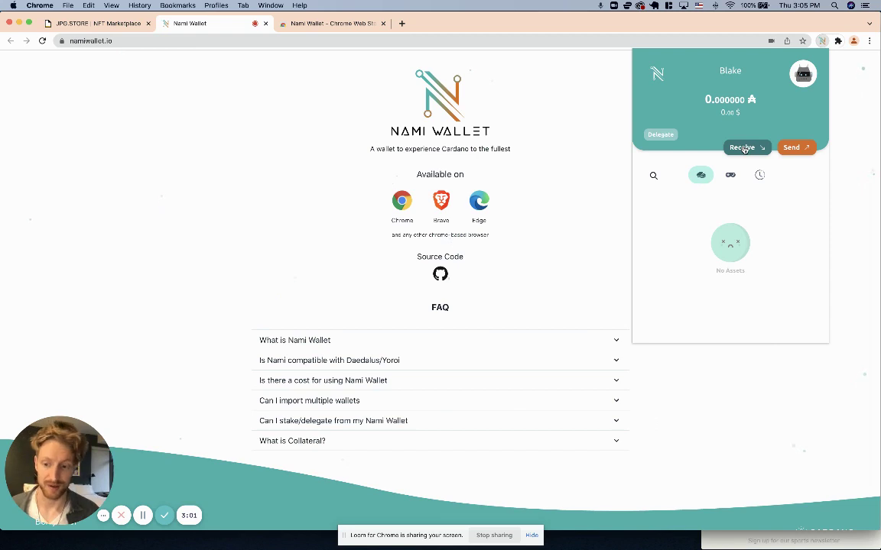
{"action": "left_click", "coordinate": [745, 148]}
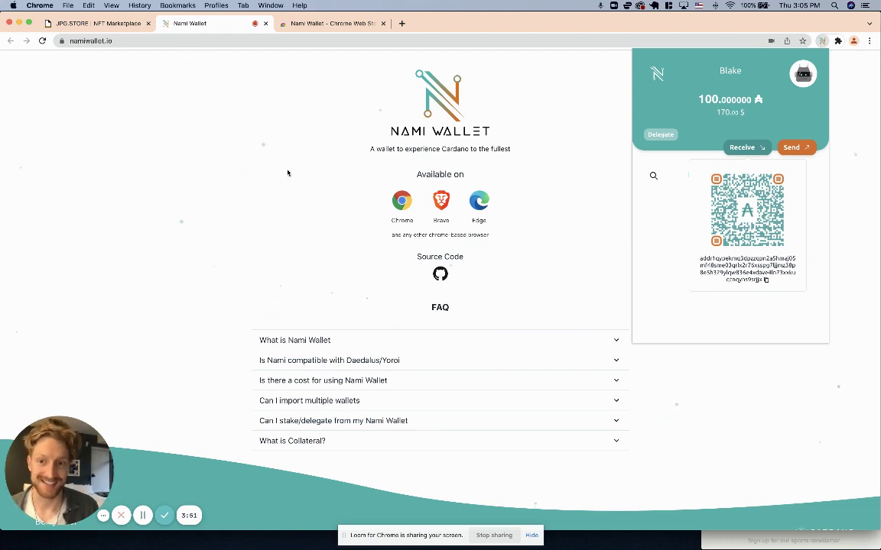
Return to jpg.store, dismiss the wallet install prompt and reload the page.
{"action": "left_click", "coordinate": [220, 158]}
{"action": "left_click", "coordinate": [109, 23]}
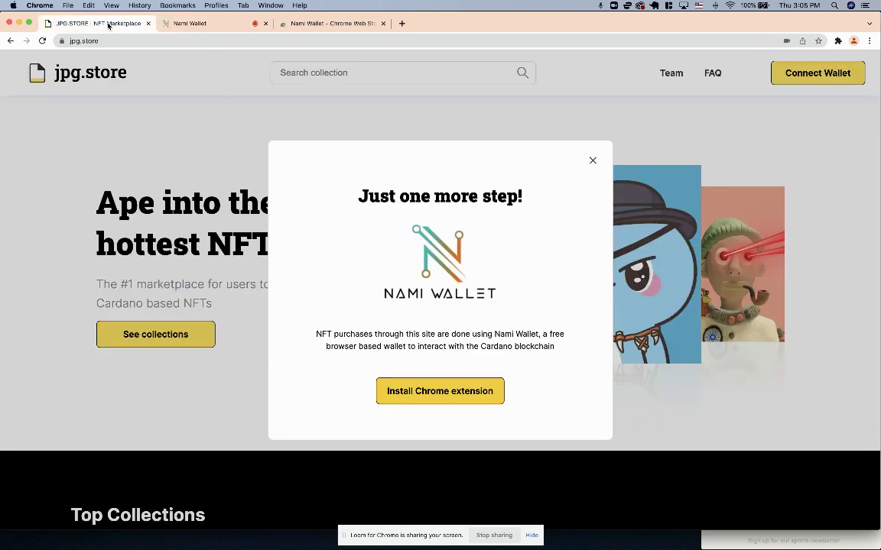
{"action": "left_click", "coordinate": [591, 163]}
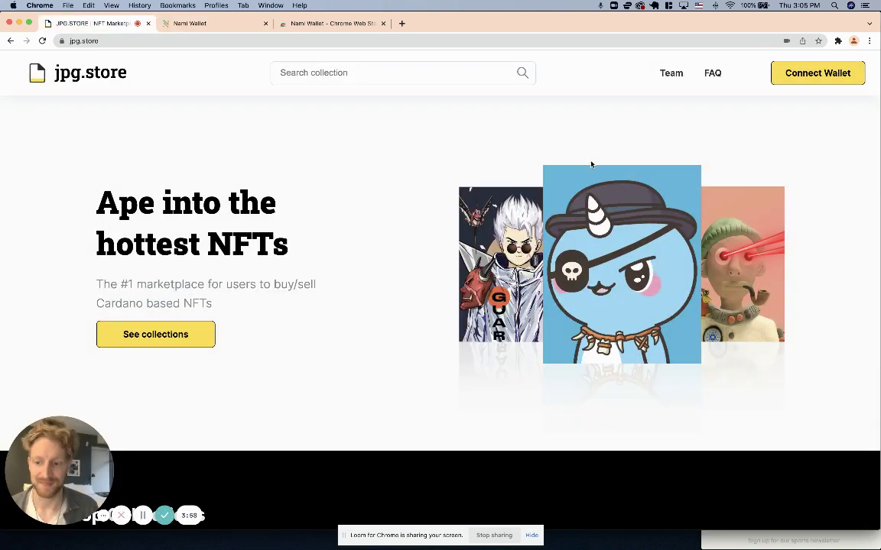
{"action": "left_click", "coordinate": [214, 39]}
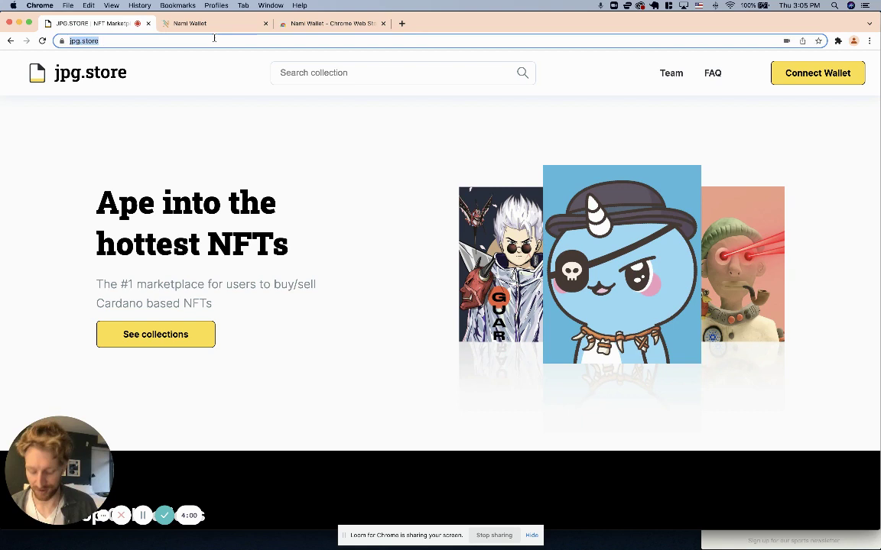
{"action": "key", "text": "Return"}
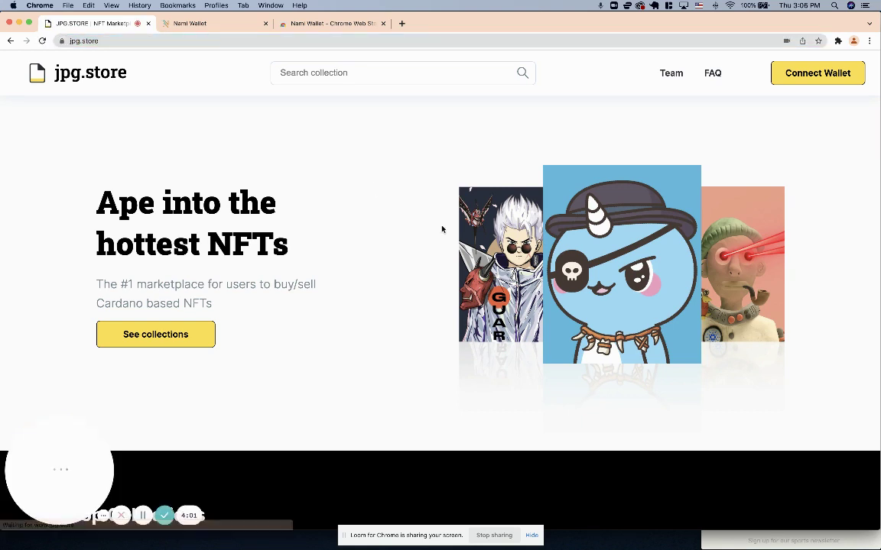
Connect Nami to jpg.store, granting access in the wallet's connection request.
{"action": "left_click", "coordinate": [805, 73]}
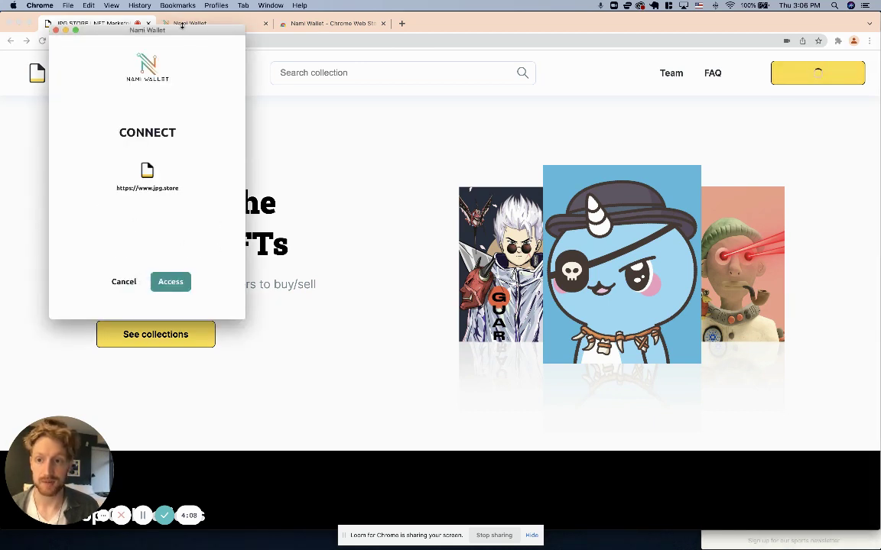
{"action": "mouse_move", "coordinate": [179, 32]}
{"action": "left_mouse_down"}
{"action": "mouse_move", "coordinate": [345, 193]}
{"action": "mouse_move", "coordinate": [347, 132]}
{"action": "left_mouse_up"}
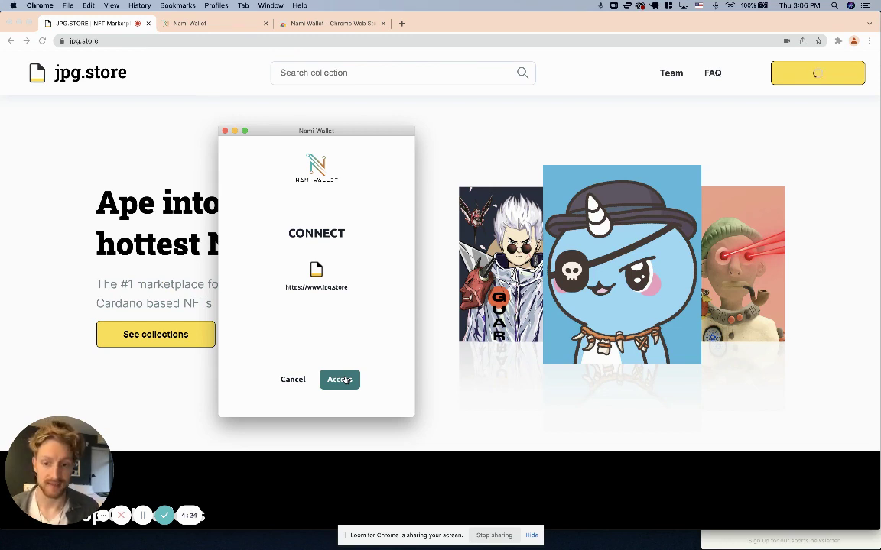
{"action": "left_click", "coordinate": [340, 380]}
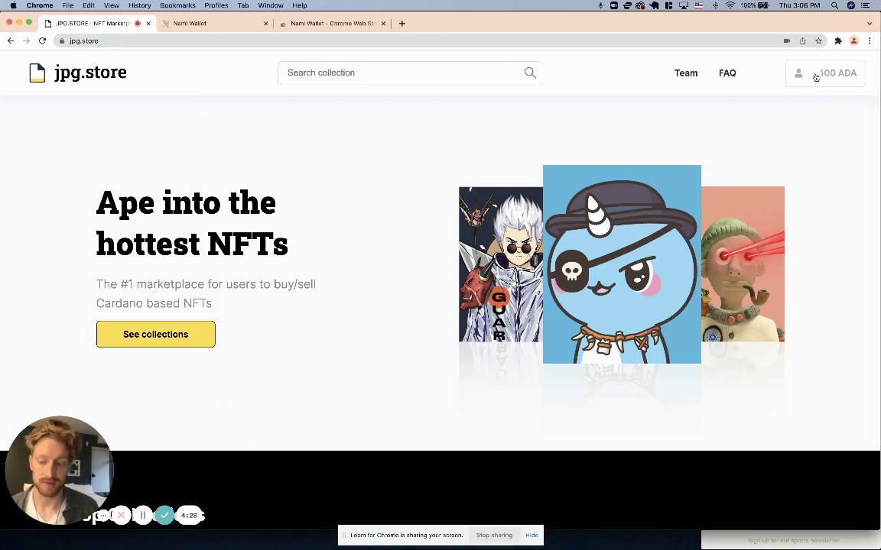
Scroll through jpg.store's Top Collections until the Clumsy Ghosts card is visible.
{"action": "scroll", "coordinate": [591, 202], "scroll_direction": "down", "scroll_amount": 1}
{"action": "scroll", "coordinate": [591, 201], "scroll_direction": "down", "scroll_amount": 1}
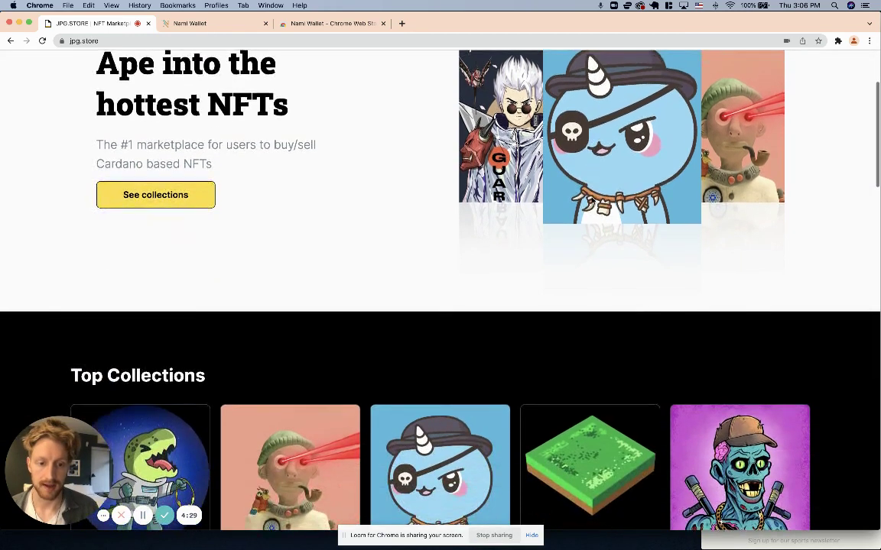
{"action": "scroll", "coordinate": [591, 201], "scroll_direction": "down", "scroll_amount": 2}
{"action": "scroll", "coordinate": [591, 200], "scroll_direction": "down", "scroll_amount": 2}
{"action": "scroll", "coordinate": [474, 193], "scroll_direction": "down", "scroll_amount": 1}
{"action": "scroll", "coordinate": [382, 188], "scroll_direction": "down", "scroll_amount": 1}
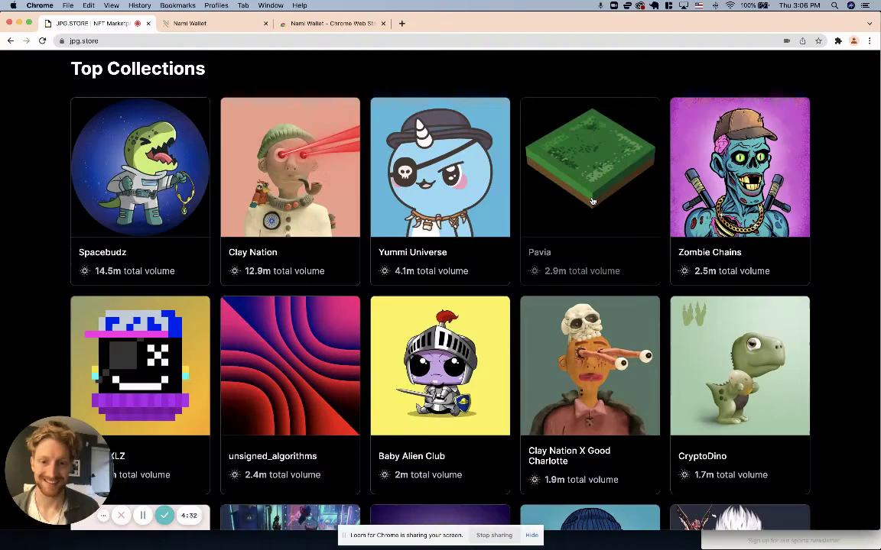
{"action": "scroll", "coordinate": [356, 185], "scroll_direction": "down", "scroll_amount": 4}
{"action": "scroll", "coordinate": [352, 191], "scroll_direction": "down", "scroll_amount": 3}
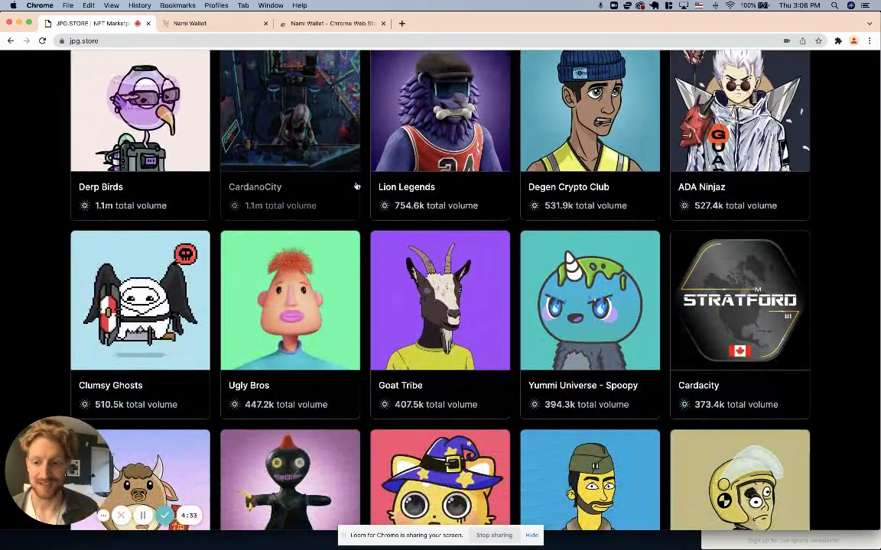
{"action": "scroll", "coordinate": [515, 230], "scroll_direction": "up", "scroll_amount": 4}
{"action": "scroll", "coordinate": [688, 290], "scroll_direction": "up", "scroll_amount": 3}
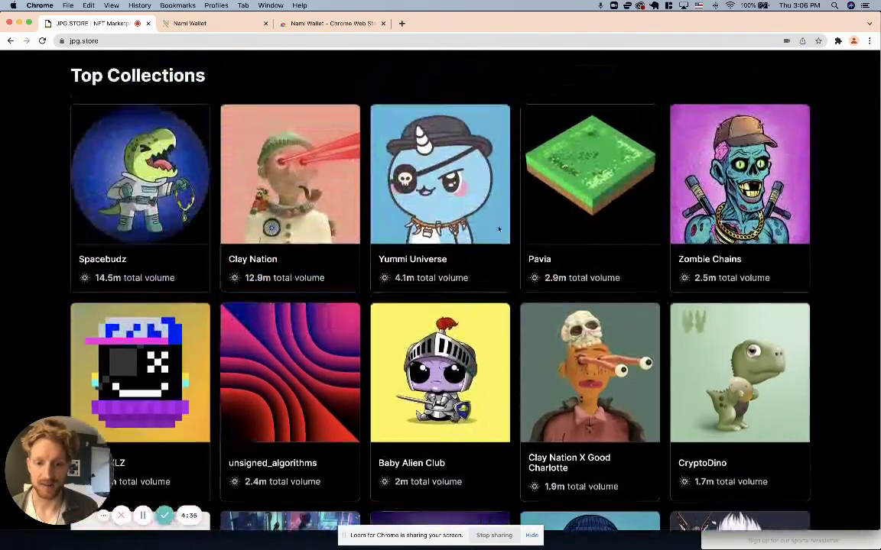
{"action": "scroll", "coordinate": [397, 345], "scroll_direction": "down", "scroll_amount": 3}
{"action": "scroll", "coordinate": [352, 367], "scroll_direction": "down", "scroll_amount": 2}
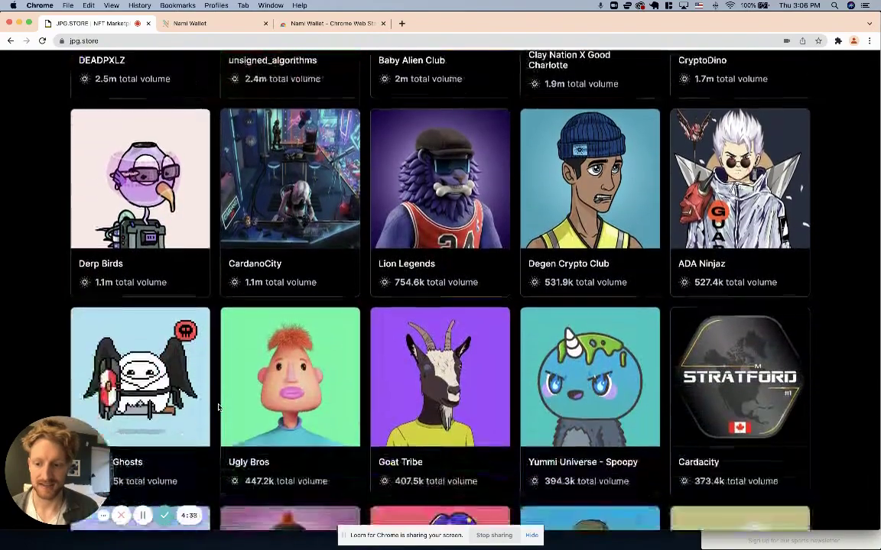
{"action": "scroll", "coordinate": [329, 383], "scroll_direction": "down", "scroll_amount": 1}
{"action": "scroll", "coordinate": [329, 383], "scroll_direction": "up", "scroll_amount": 1}
Open the Clumsy Ghosts collection, pick listing #8878 and try buying it for 70 ADA.
{"action": "scroll", "coordinate": [229, 344], "scroll_direction": "down", "scroll_amount": 2}
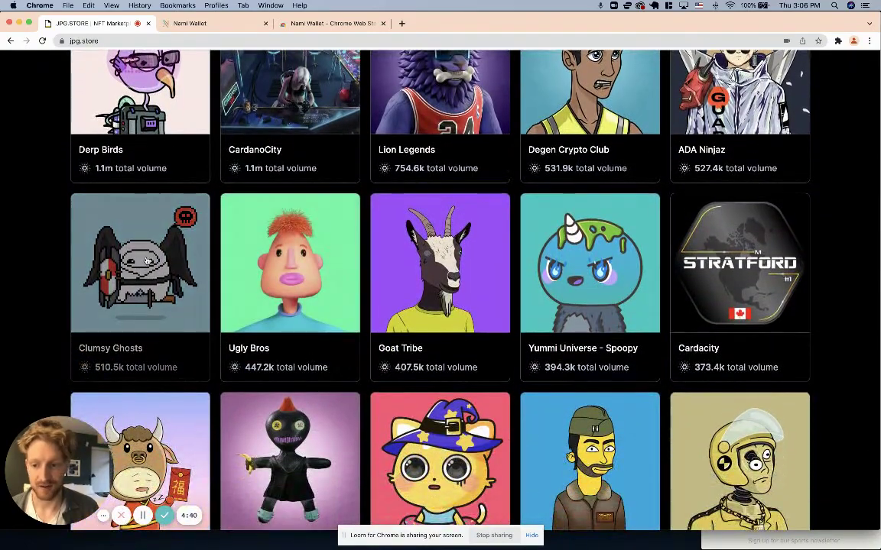
{"action": "left_click", "coordinate": [137, 253]}
{"action": "scroll", "coordinate": [421, 277], "scroll_direction": "down", "scroll_amount": 1}
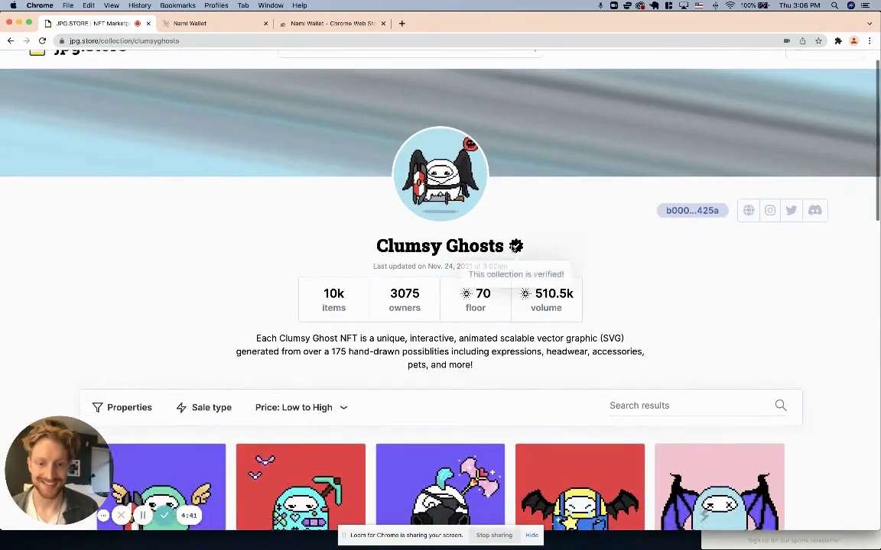
{"action": "scroll", "coordinate": [512, 248], "scroll_direction": "down", "scroll_amount": 2}
{"action": "scroll", "coordinate": [511, 248], "scroll_direction": "down", "scroll_amount": 1}
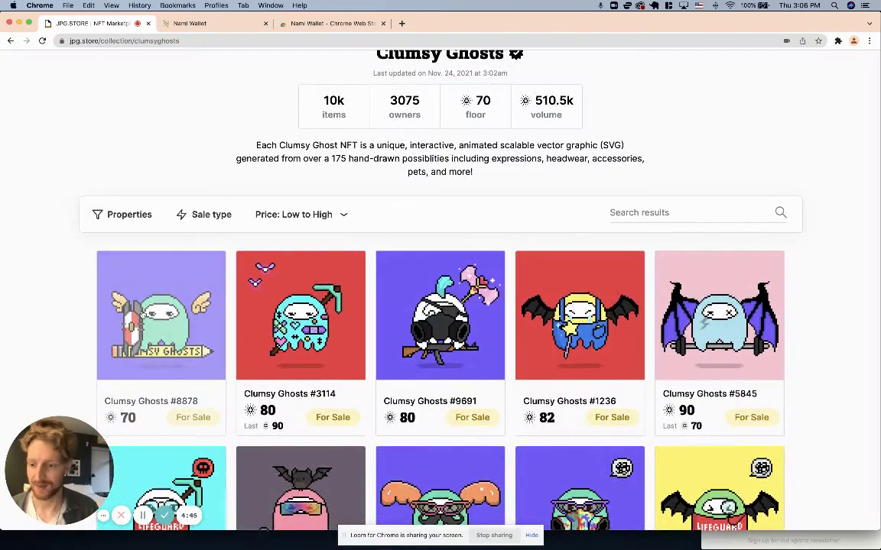
{"action": "left_click", "coordinate": [141, 312]}
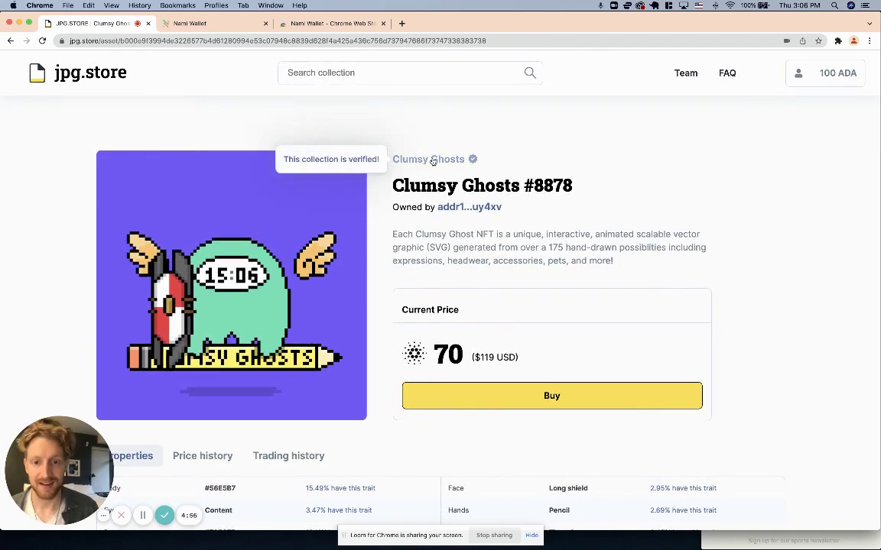
{"action": "mouse_move", "coordinate": [471, 159]}
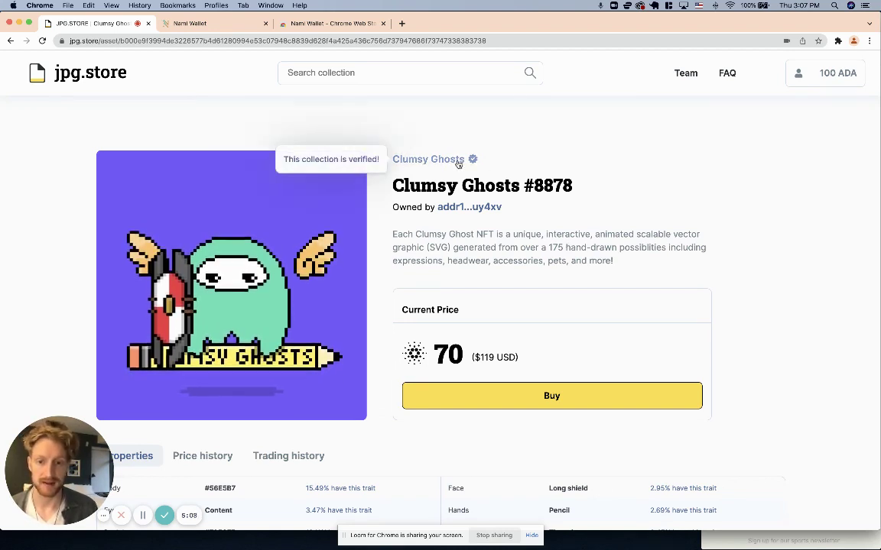
{"action": "left_click", "coordinate": [605, 402]}
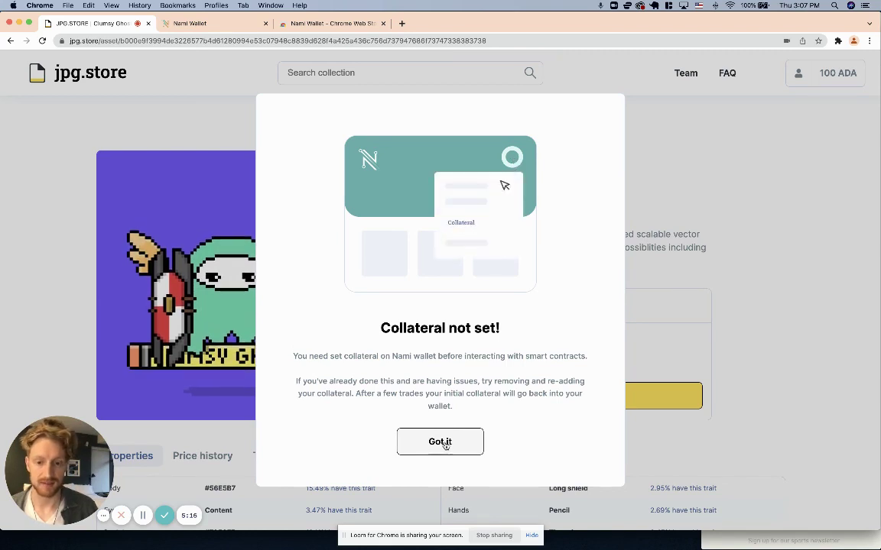
{"action": "left_click", "coordinate": [446, 447]}
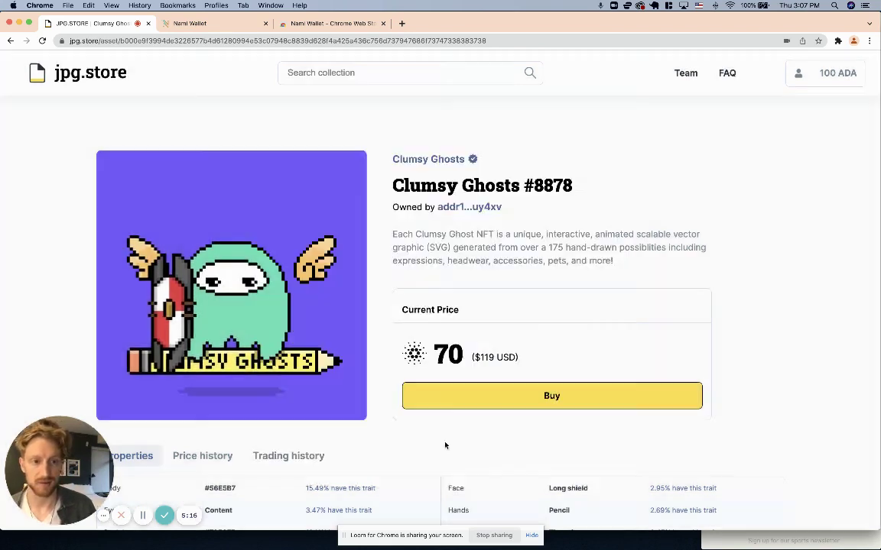
{"action": "left_click", "coordinate": [838, 41]}
{"action": "left_click", "coordinate": [738, 131]}
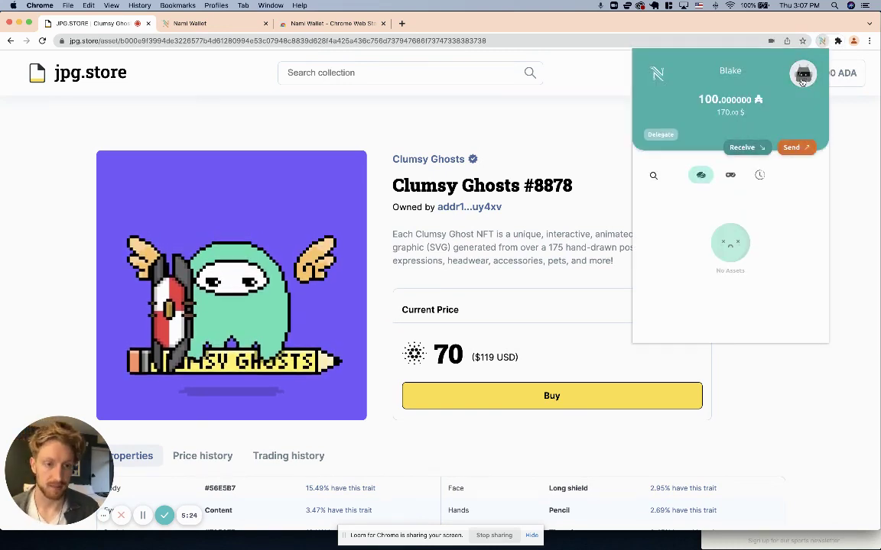
{"action": "left_click", "coordinate": [802, 79]}
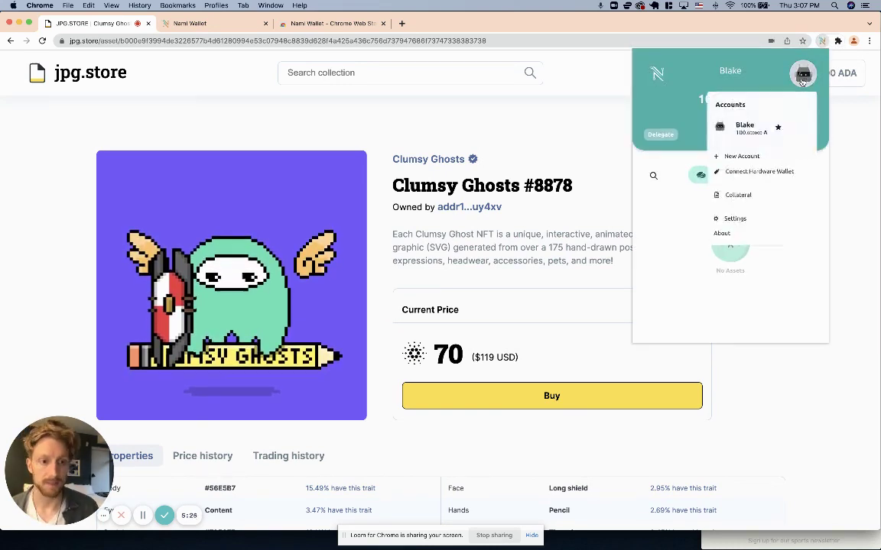
{"action": "left_click", "coordinate": [756, 194]}
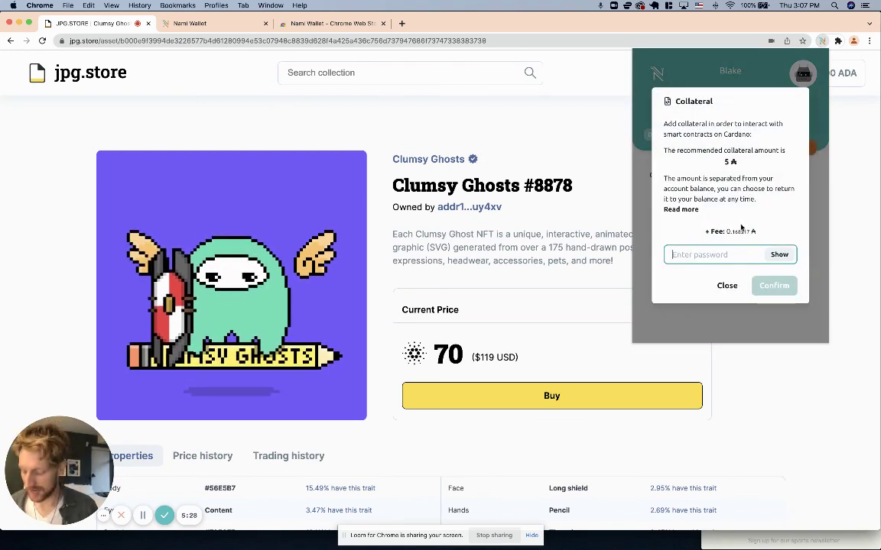
{"action": "type", "text": "********"}
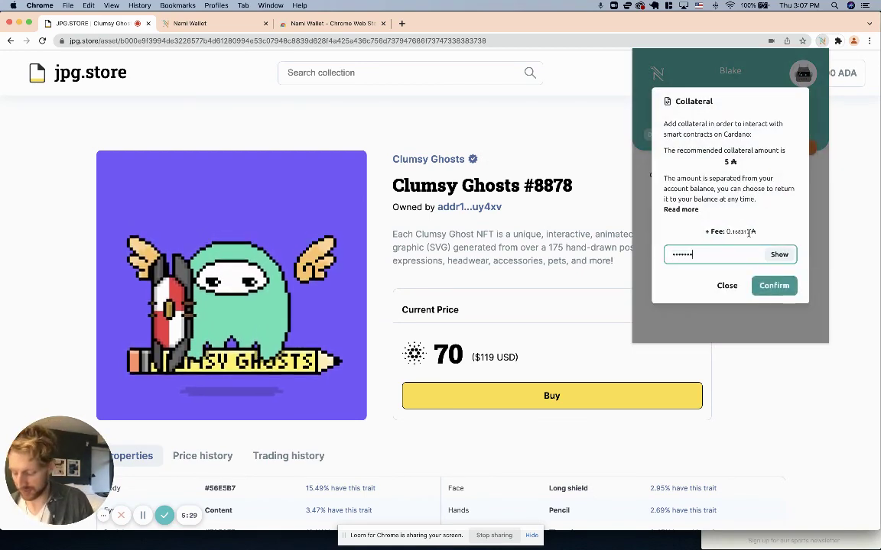
{"action": "type", "text": "*****"}
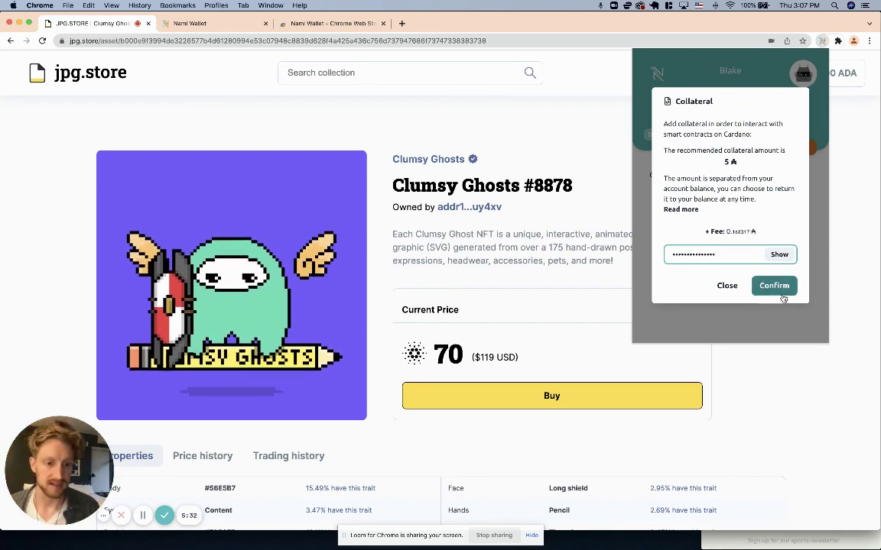
{"action": "left_click", "coordinate": [776, 287]}
Replace the rejected password and resubmit the collateral request twice.
{"action": "left_click", "coordinate": [733, 250]}
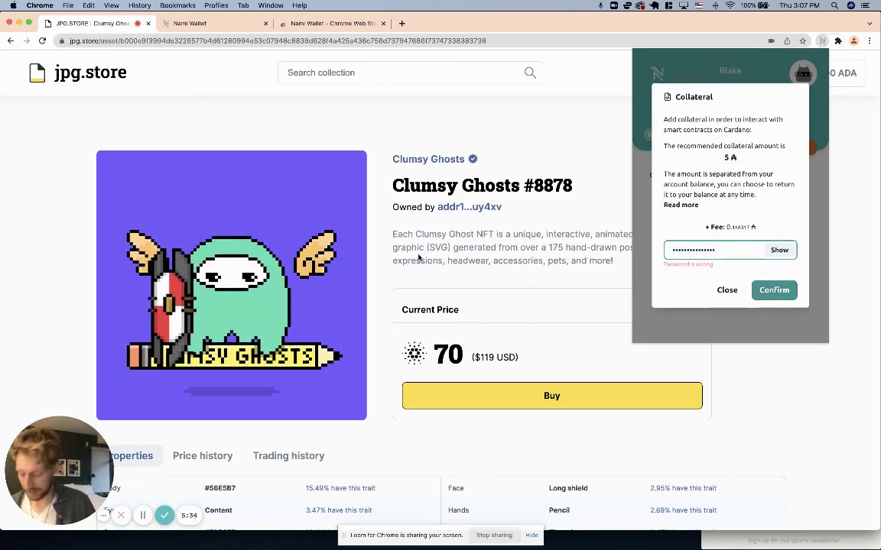
{"action": "key", "text": "super+a"}
{"action": "type", "text": "**********"}
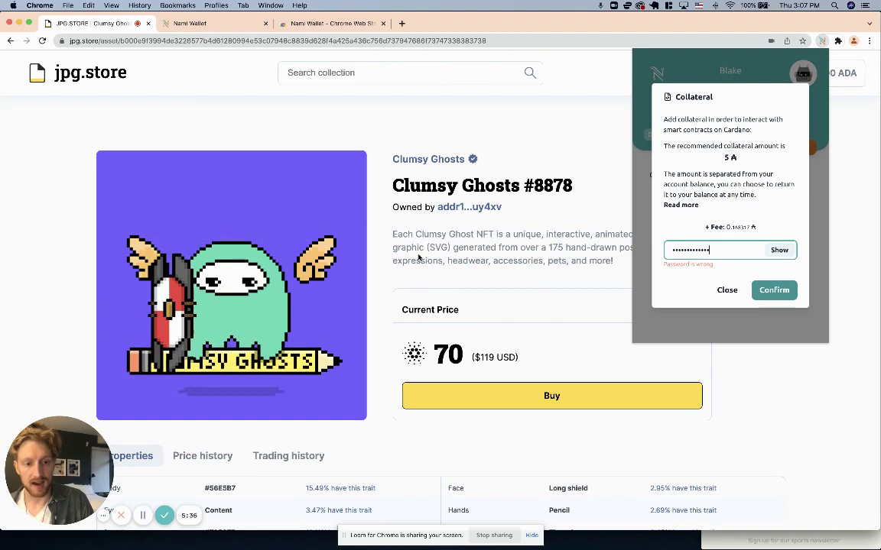
{"action": "type", "text": "******"}
{"action": "left_click", "coordinate": [773, 290]}
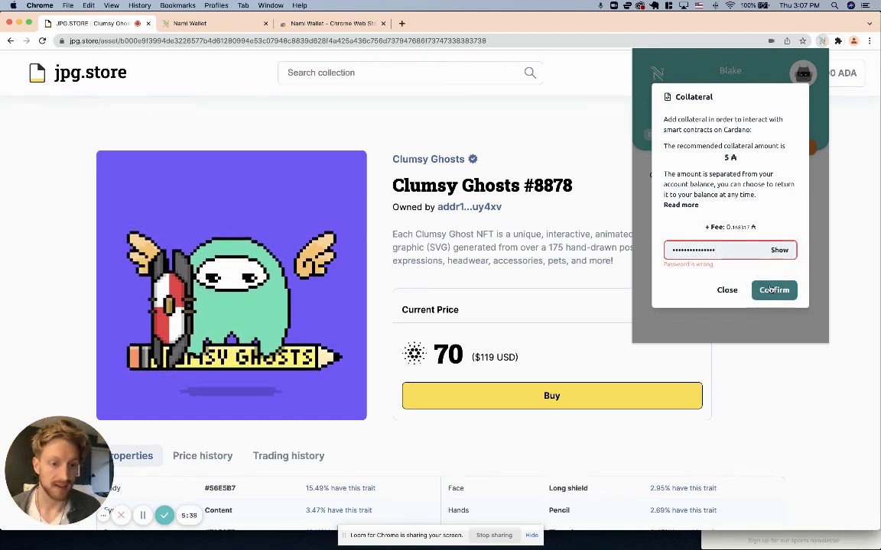
{"action": "left_click", "coordinate": [739, 250]}
{"action": "key", "text": "super+a"}
{"action": "type", "text": "*******"}
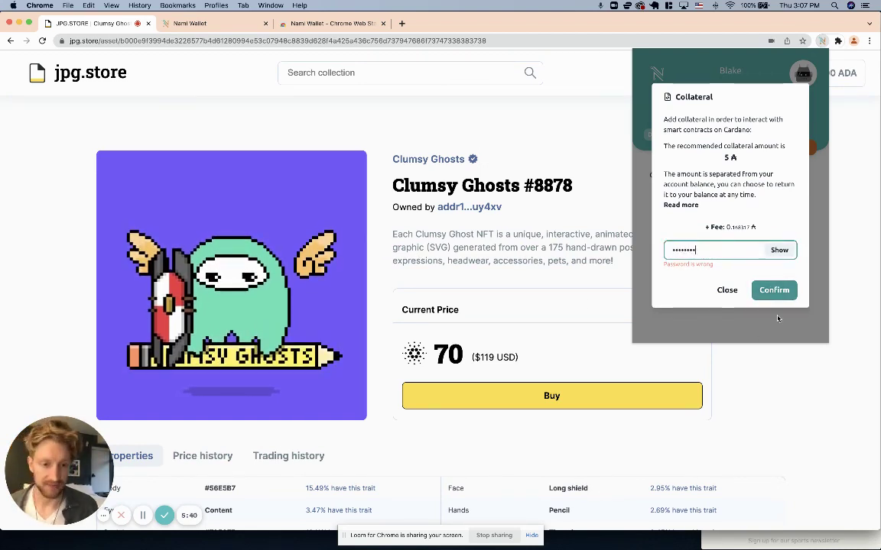
{"action": "type", "text": "**"}
{"action": "left_click", "coordinate": [775, 290]}
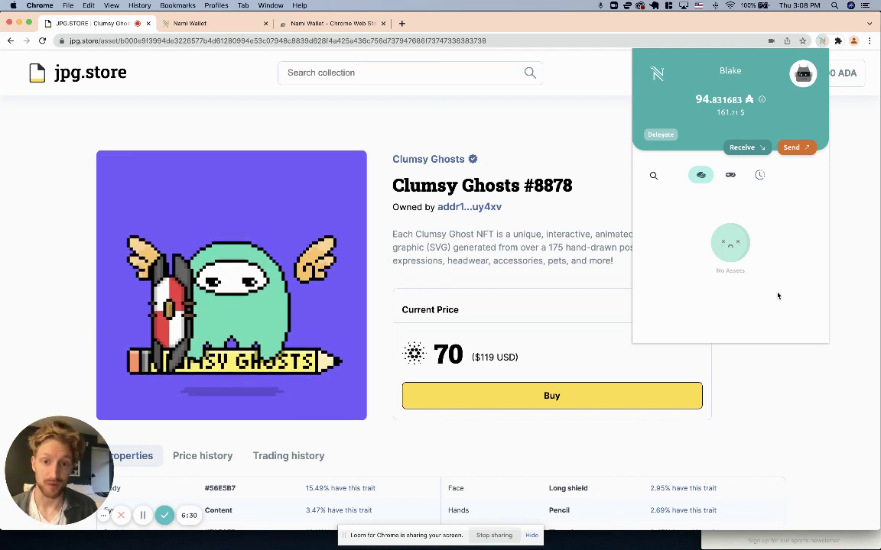
Check the Nami account menu's 5 ₳ collateral, then close the wallet popup.
{"action": "left_click", "coordinate": [802, 73]}
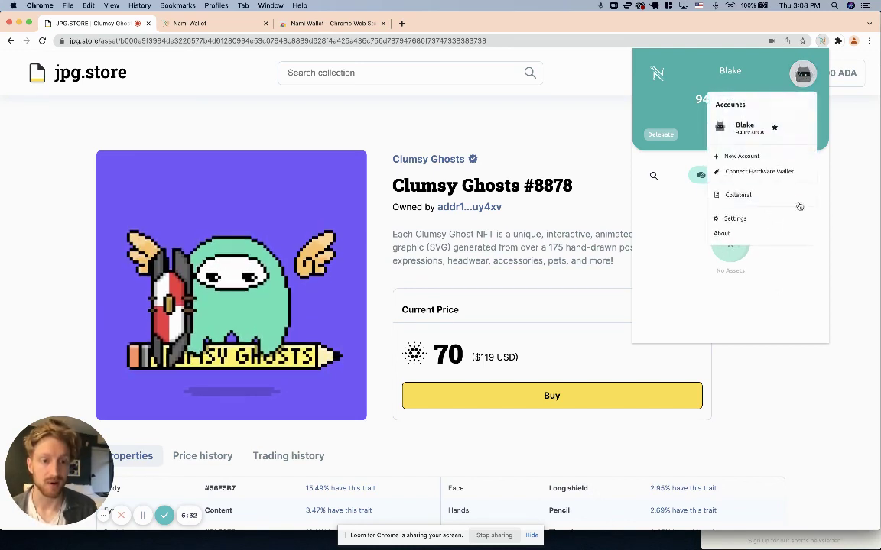
{"action": "left_click", "coordinate": [684, 206]}
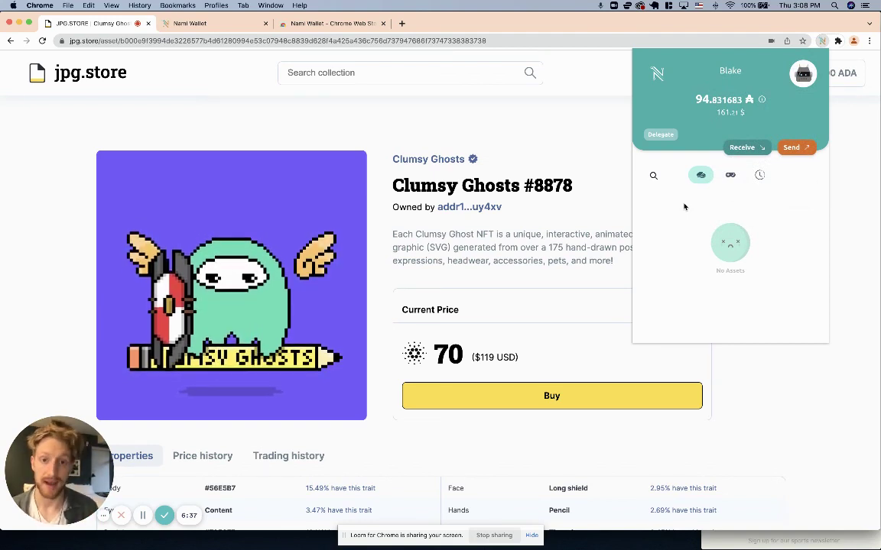
{"action": "left_click", "coordinate": [803, 76]}
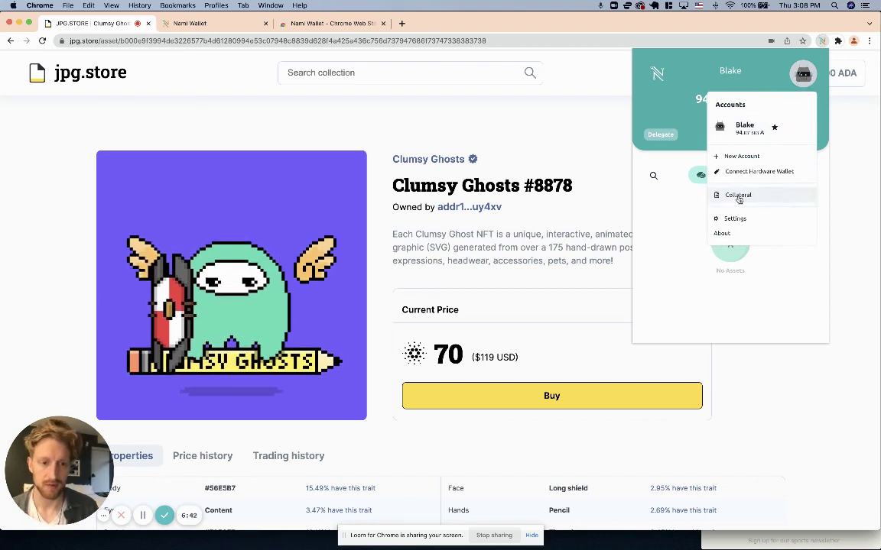
{"action": "left_click", "coordinate": [746, 126]}
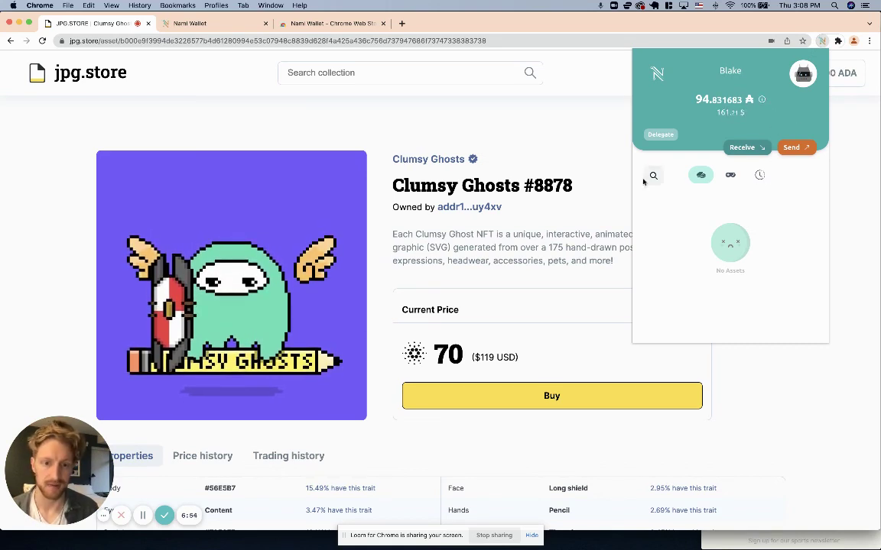
{"action": "left_click", "coordinate": [590, 190]}
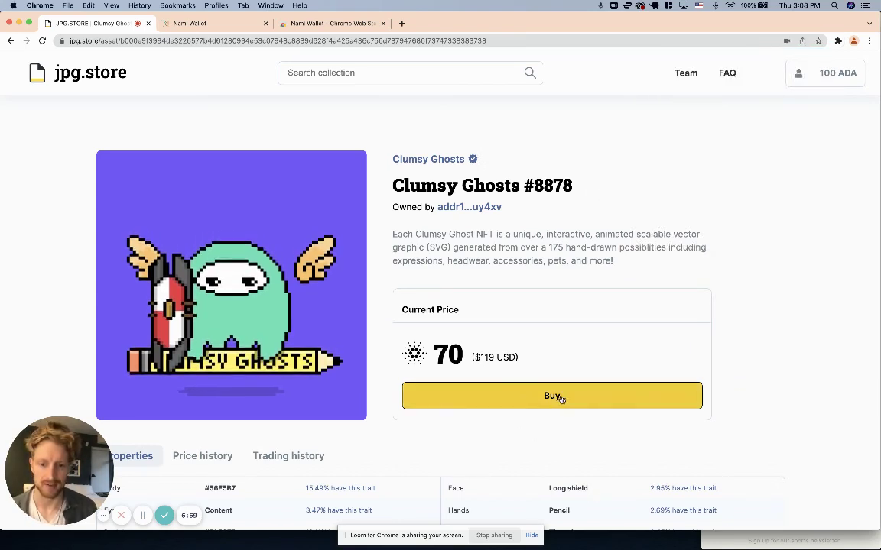
Buy Clumsy Ghosts #8878 for 70, signing the 69.168063 ₳ transaction with the wallet password.
{"action": "left_click", "coordinate": [505, 401]}
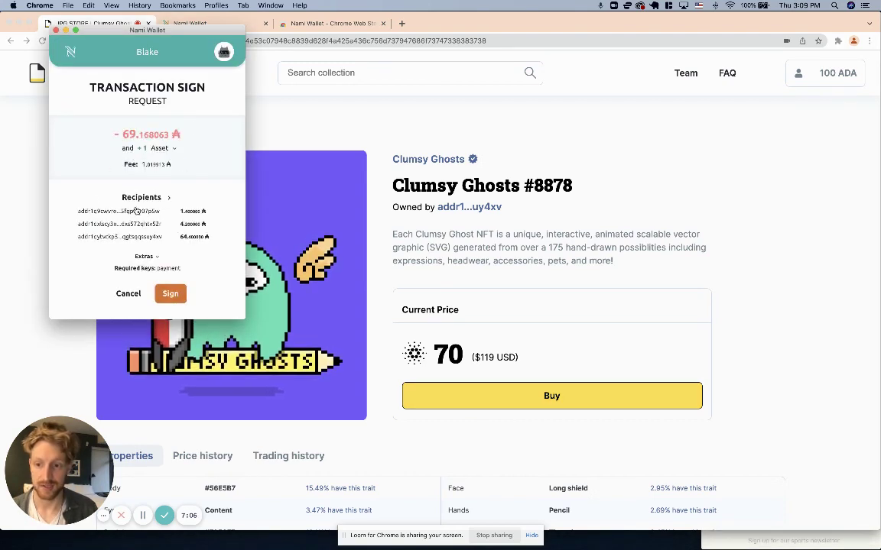
{"action": "triple_click", "coordinate": [185, 137]}
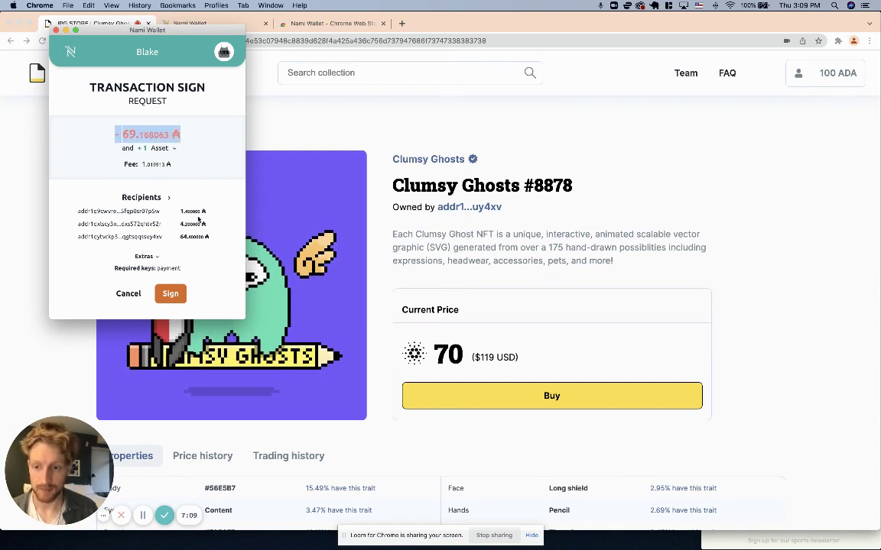
{"action": "left_click", "coordinate": [184, 237]}
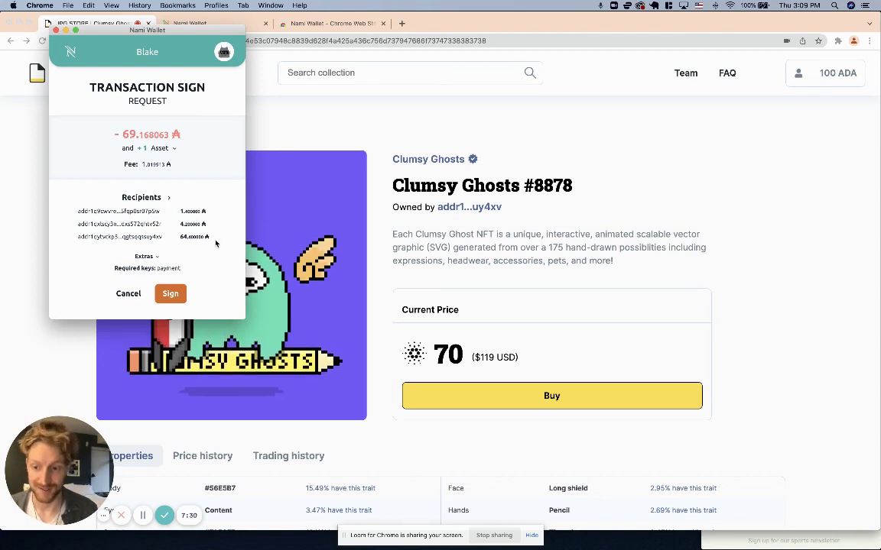
{"action": "left_click", "coordinate": [170, 297]}
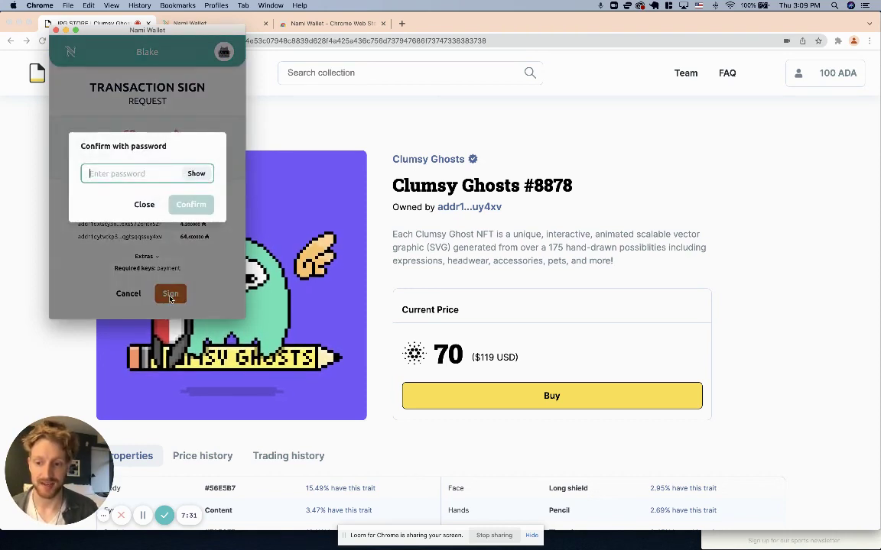
{"action": "type", "text": "••••••"}
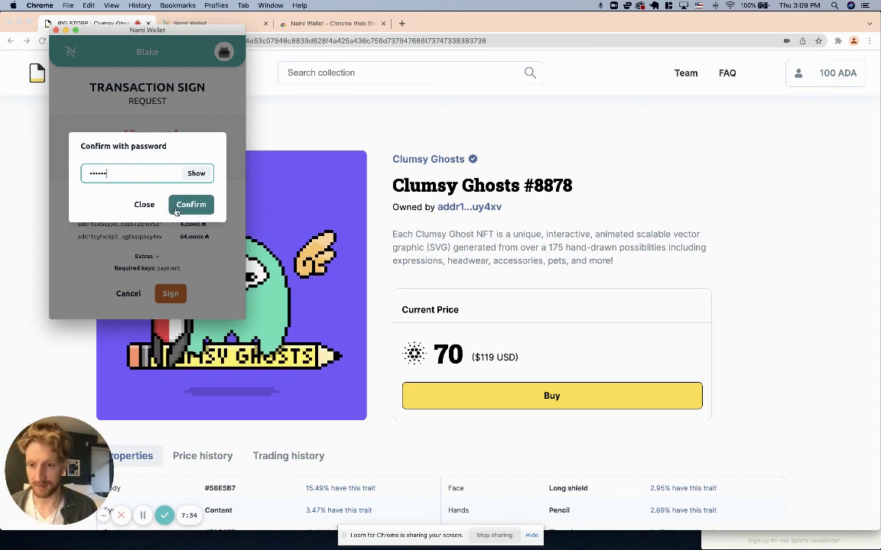
{"action": "left_click", "coordinate": [180, 206]}
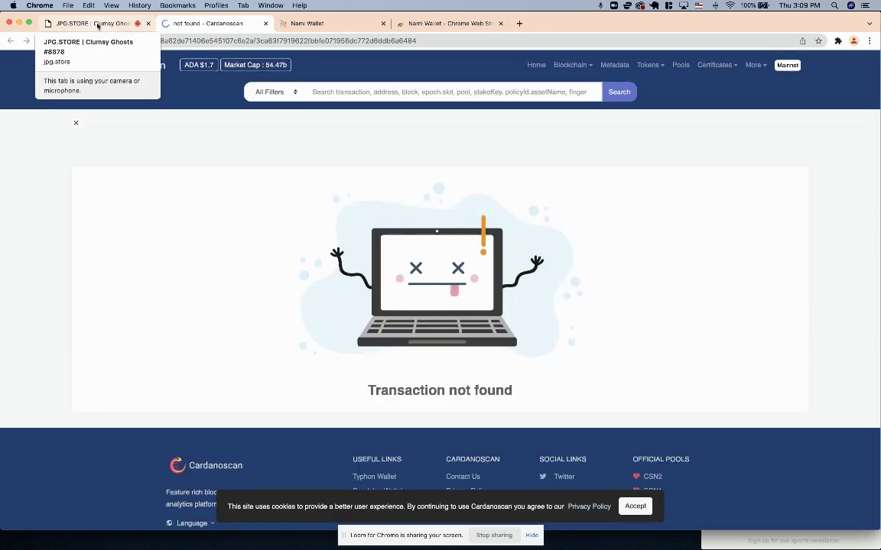
Dismiss the purchase success message and open the profile's For Sale and Activity tabs.
{"action": "left_click", "coordinate": [98, 25]}
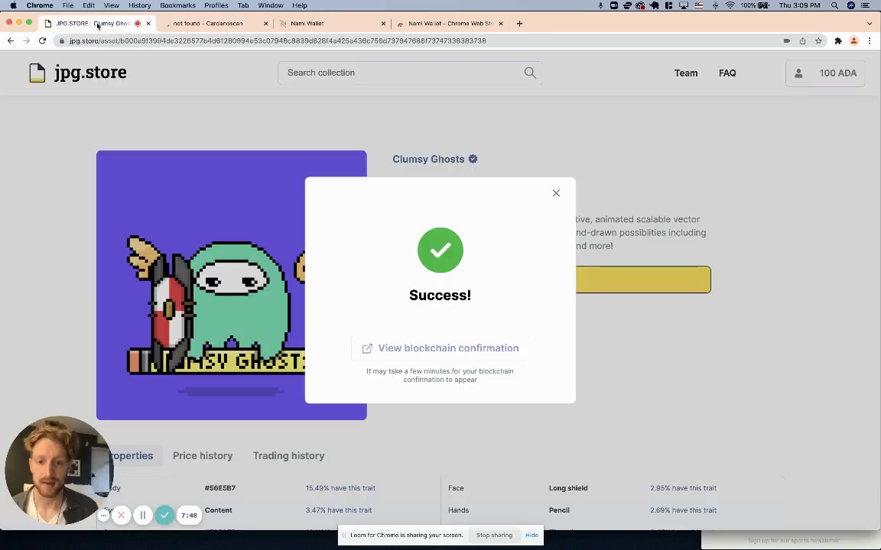
{"action": "left_click", "coordinate": [556, 195]}
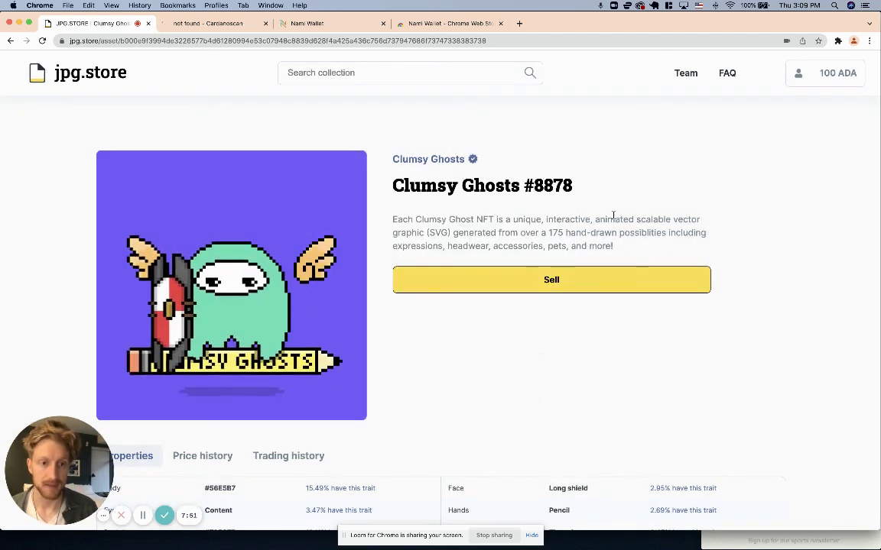
{"action": "left_click", "coordinate": [841, 74]}
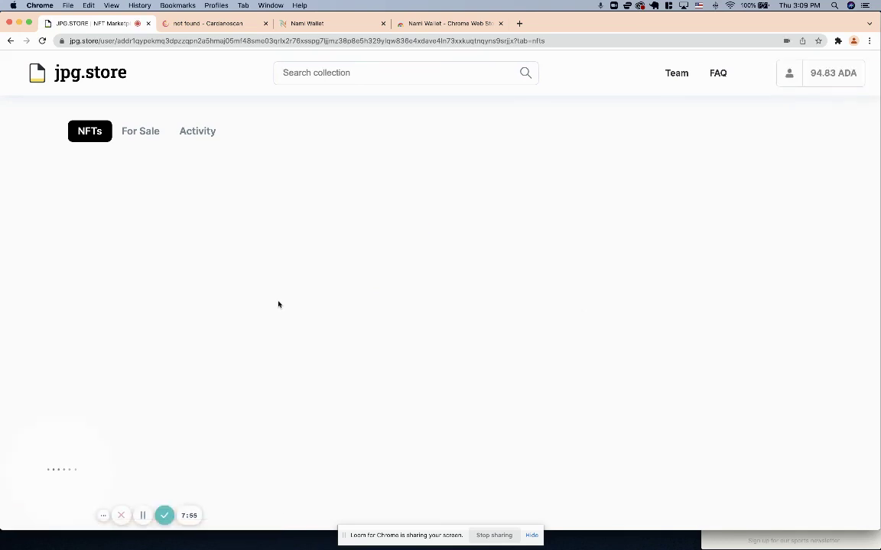
{"action": "left_click", "coordinate": [149, 132]}
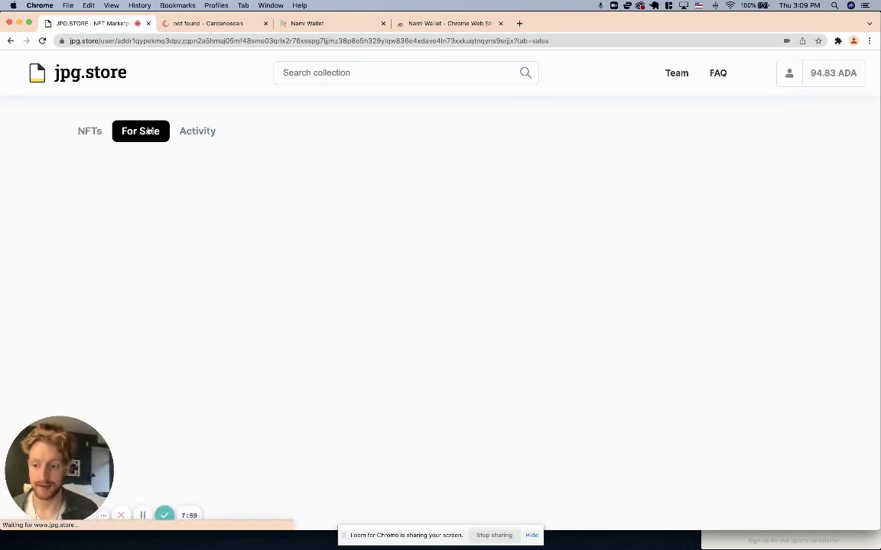
{"action": "left_click", "coordinate": [194, 130]}
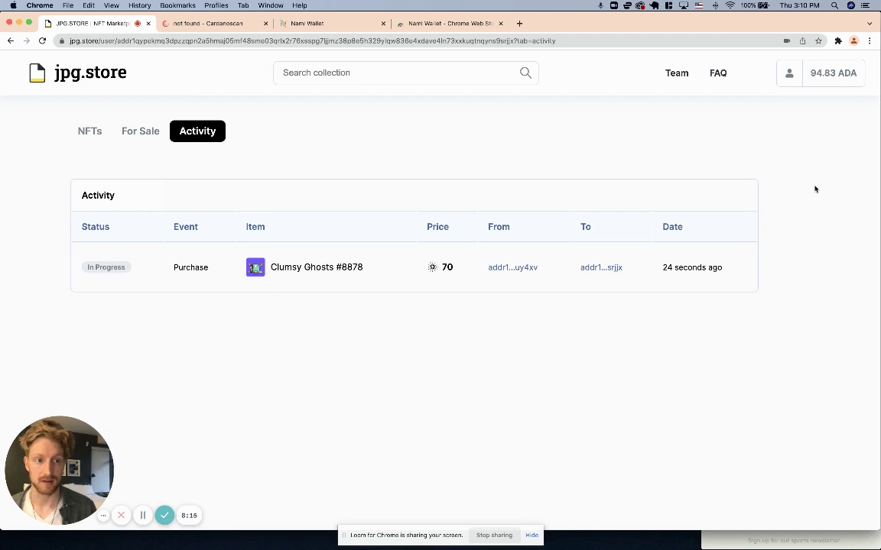
Open Nami's Collectibles and view the Clumsy Ghosts #8878 details, then close the wallet.
{"action": "left_click", "coordinate": [838, 40]}
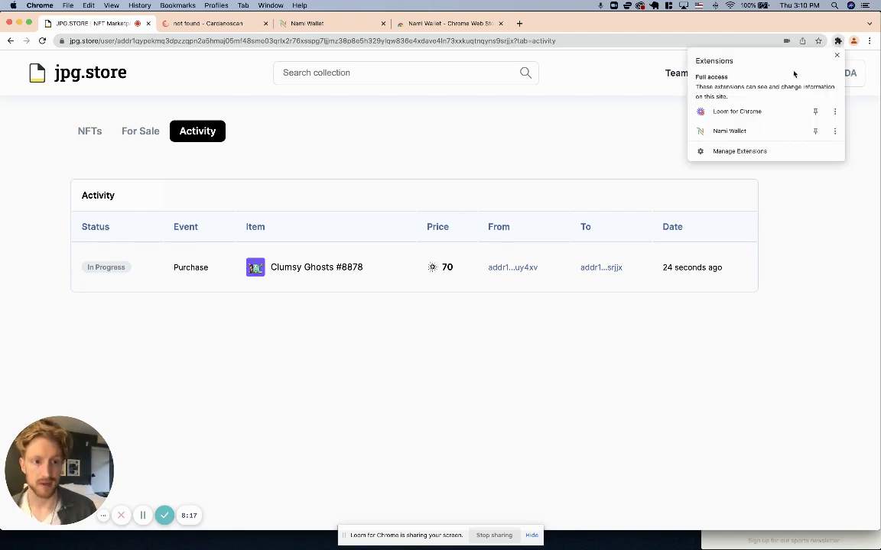
{"action": "left_click", "coordinate": [743, 130]}
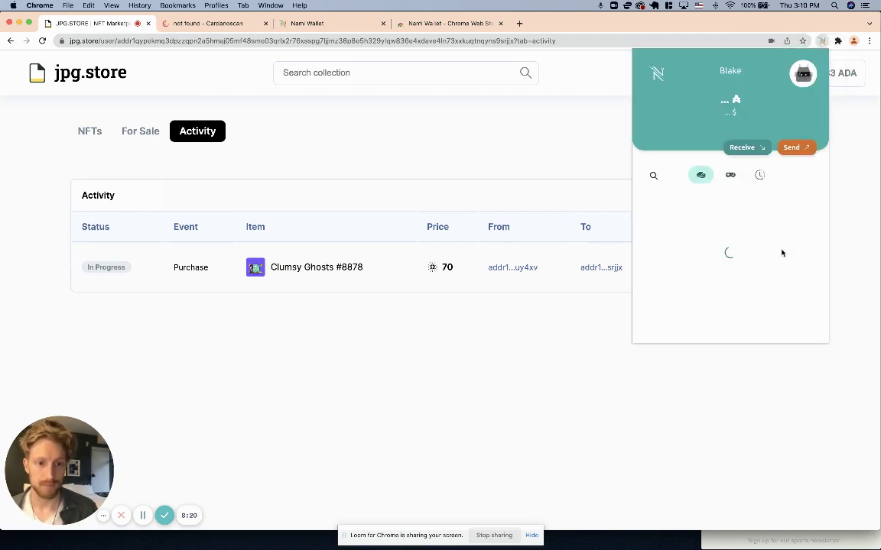
{"action": "left_click", "coordinate": [730, 176]}
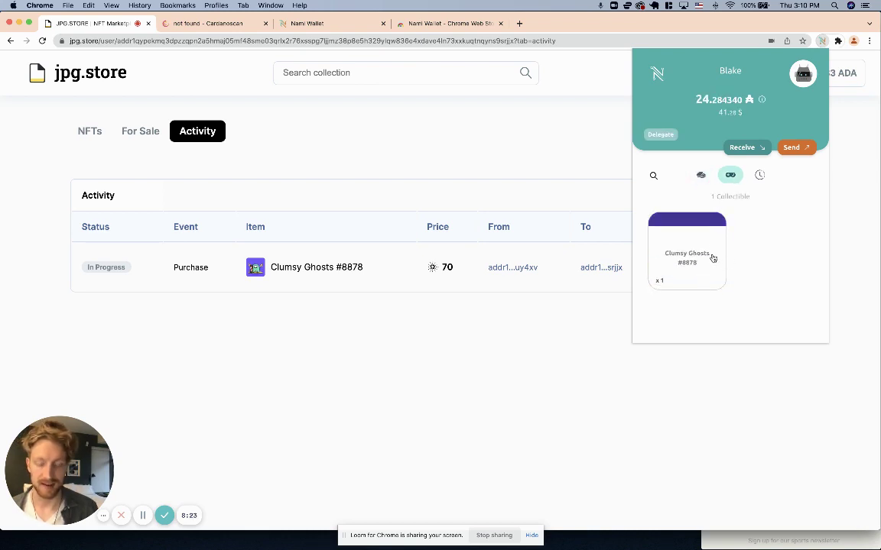
{"action": "left_click", "coordinate": [704, 242]}
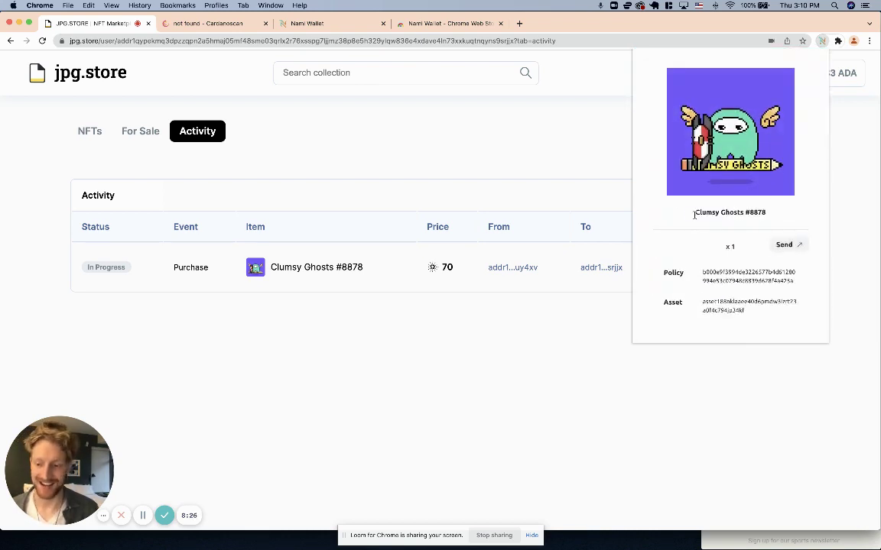
{"action": "left_click", "coordinate": [757, 216]}
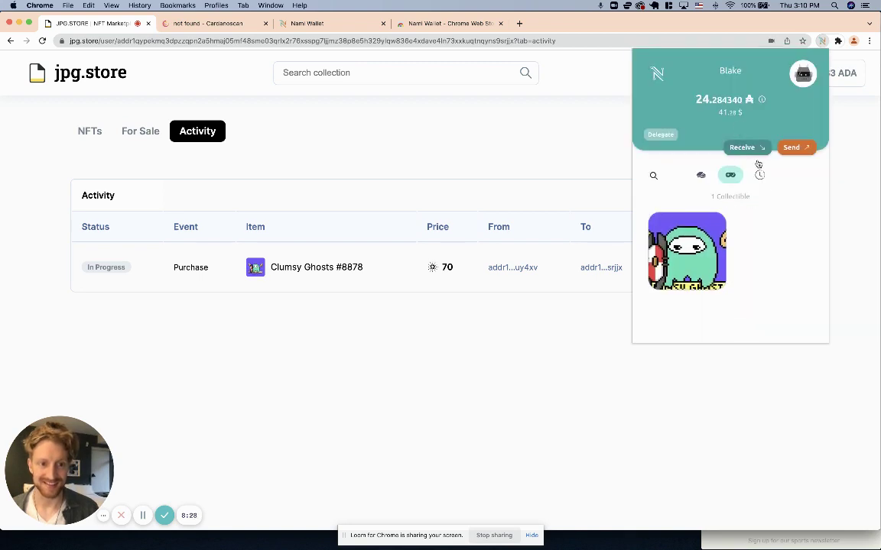
{"action": "left_click", "coordinate": [692, 233]}
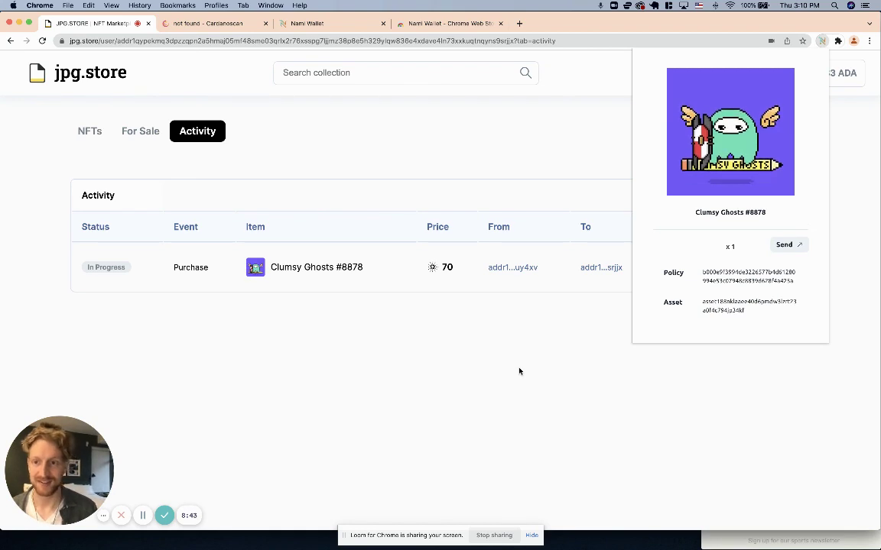
{"action": "left_click", "coordinate": [501, 357]}
Reload the Cardanoscan transaction page to show block 6548474 with 0 confirmations.
{"action": "left_click", "coordinate": [184, 24]}
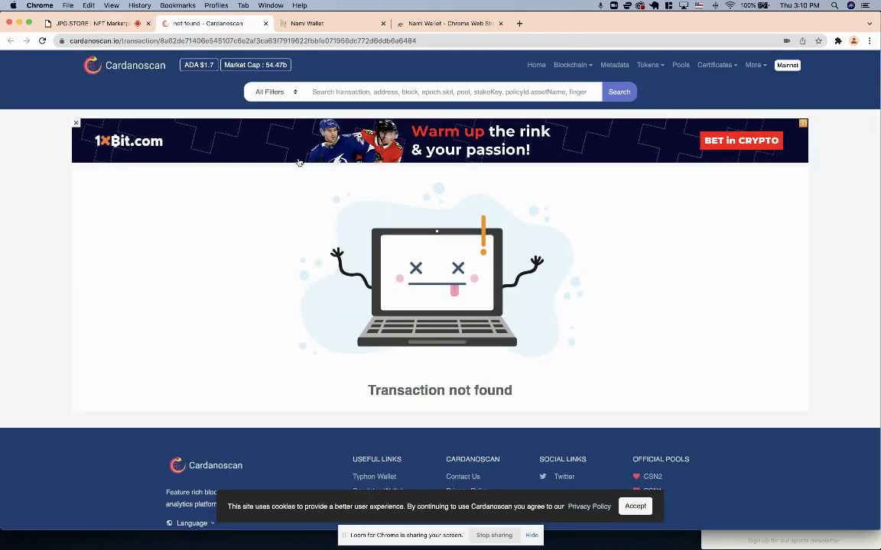
{"action": "left_click", "coordinate": [95, 23]}
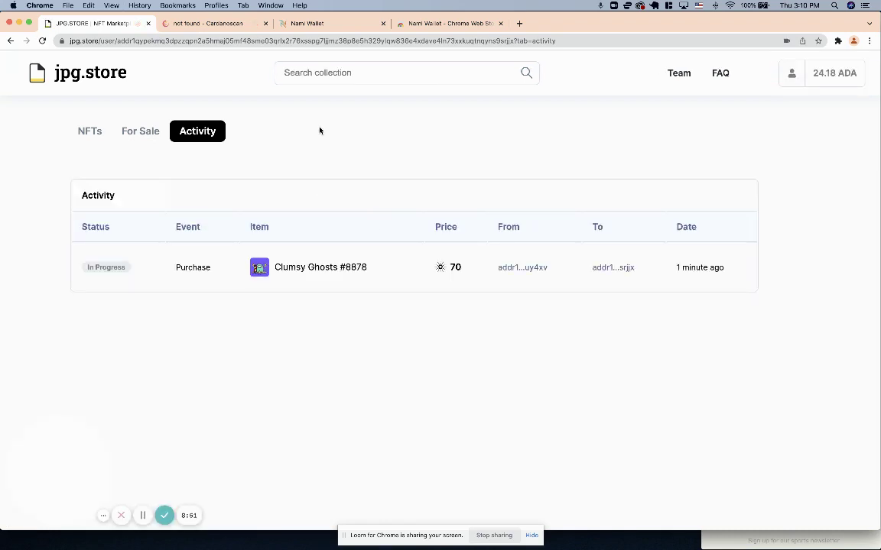
{"action": "key", "text": "ctrl+Tab"}
{"action": "key", "text": "super+r"}
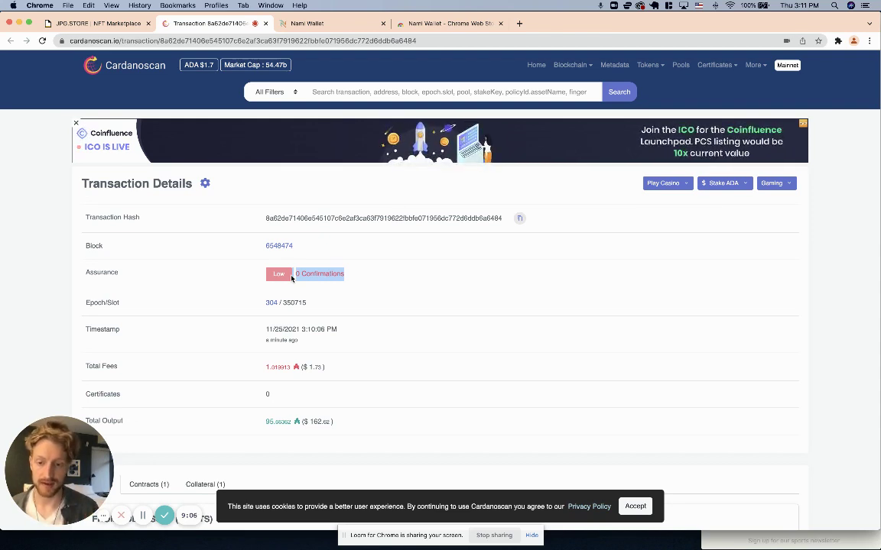
{"action": "left_click", "coordinate": [378, 265]}
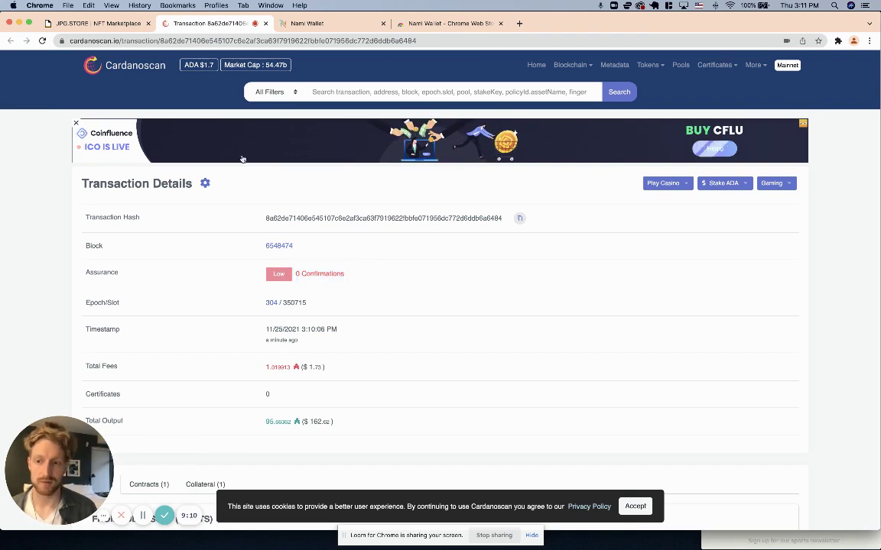
Return to the jpg.store activity page and reload it to check the purchase status.
{"action": "key", "text": "super+1"}
{"action": "key", "text": "super+r"}
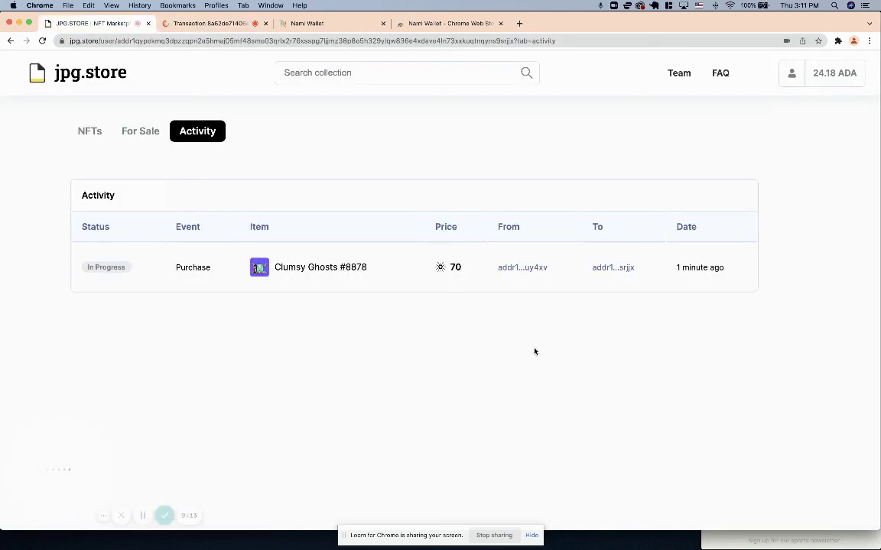